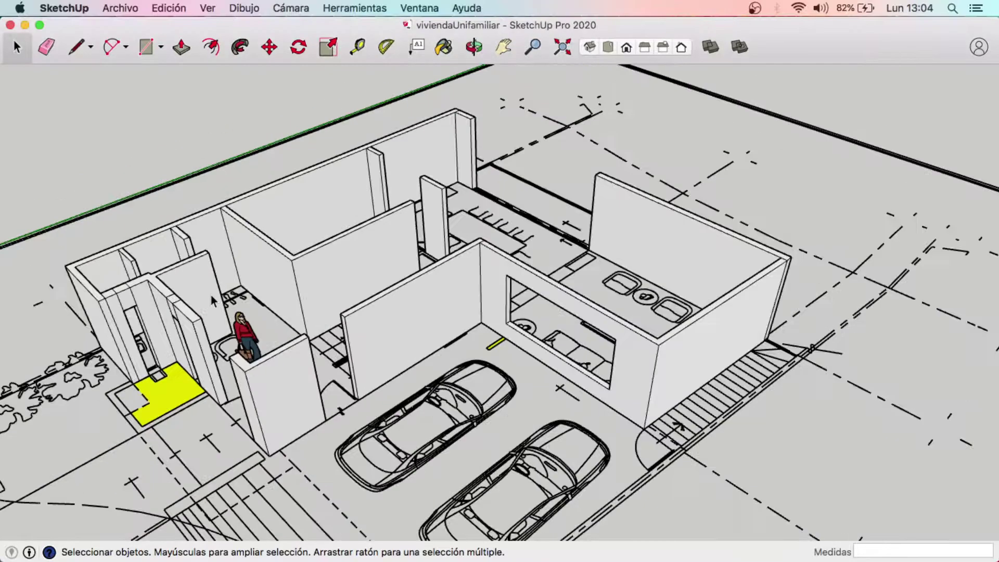
Orbit out to an overview of the whole house, select everything, and open the Ventana menu.
scroll(211, 295, down, 5)
mouse_move(211, 295)
middle_down()
mouse_move(369, 371)
mouse_move(640, 338)
mouse_move(372, 230)
middle_up()
key(super+a)
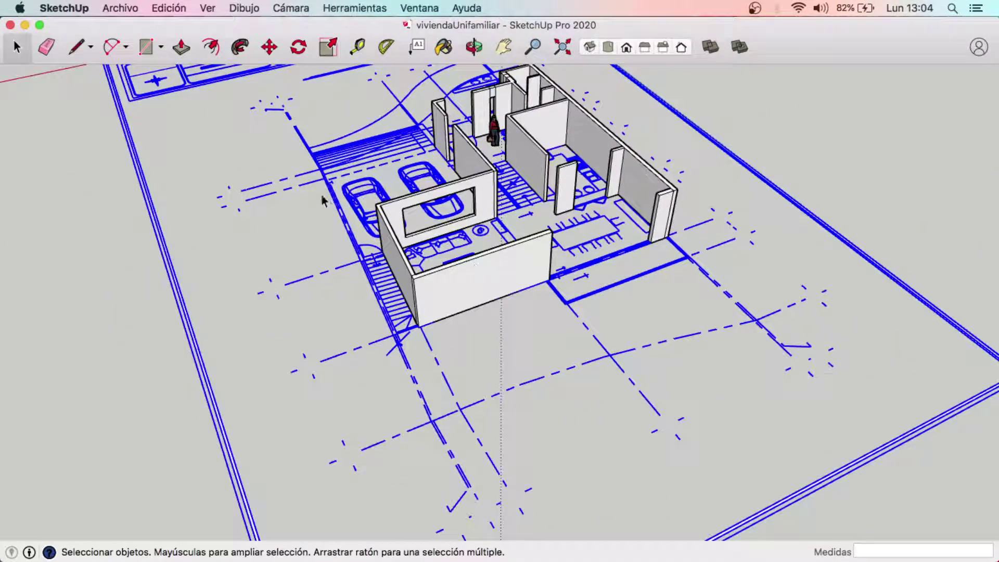
mouse_move(352, 180)
middle_down()
mouse_move(591, 281)
mouse_move(513, 272)
middle_up()
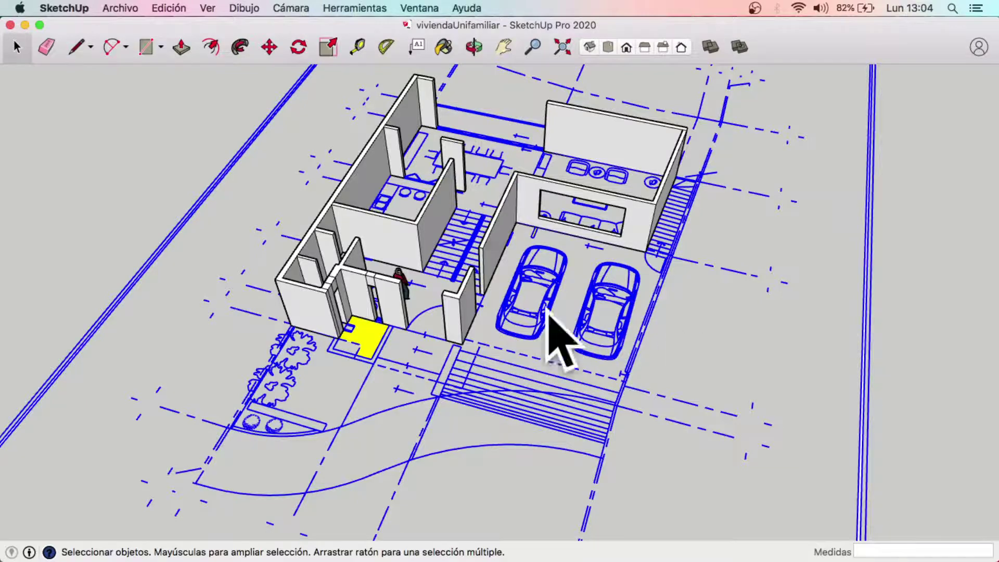
middle_drag(630, 317, 555, 258)
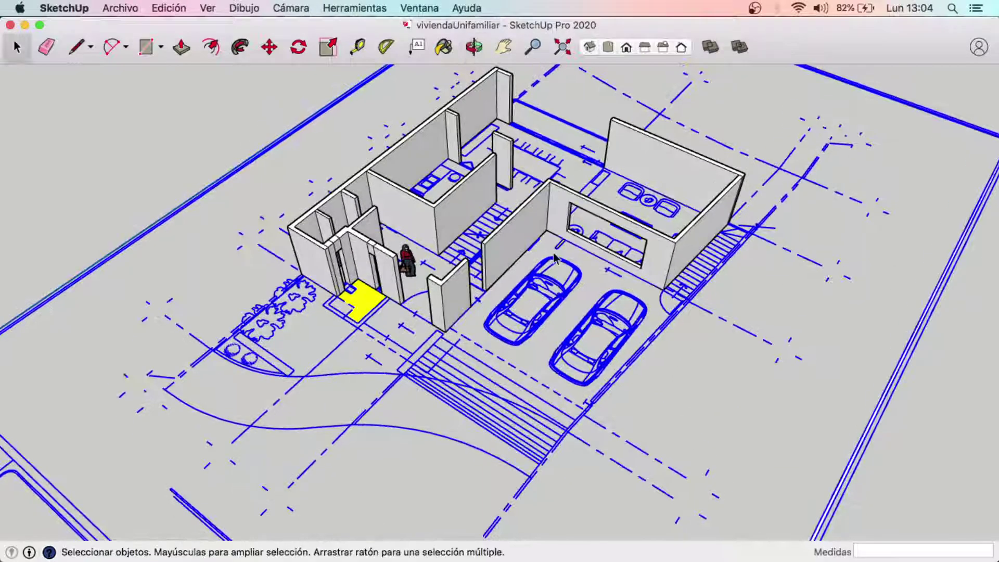
middle_drag(588, 222, 514, 197)
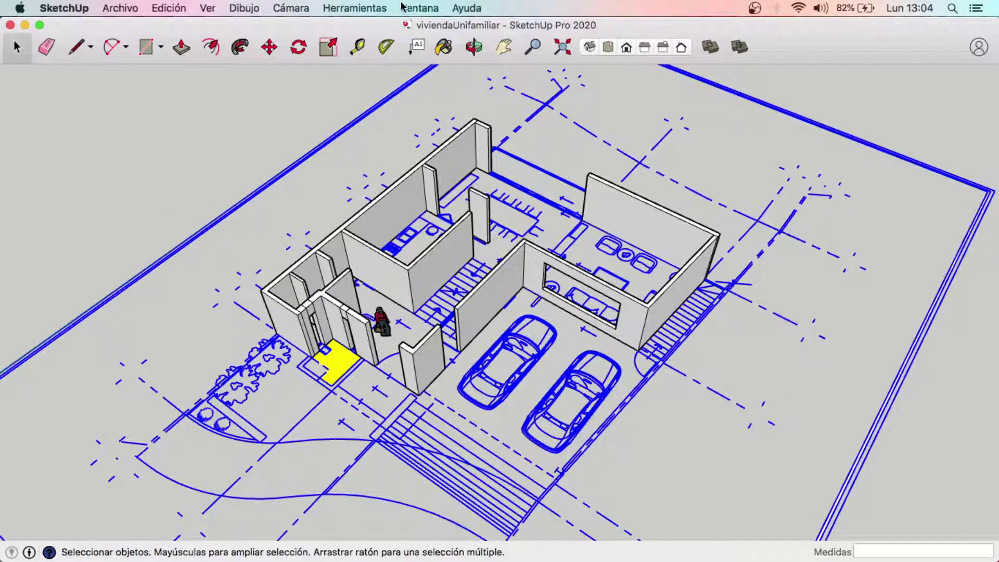
click(409, 6)
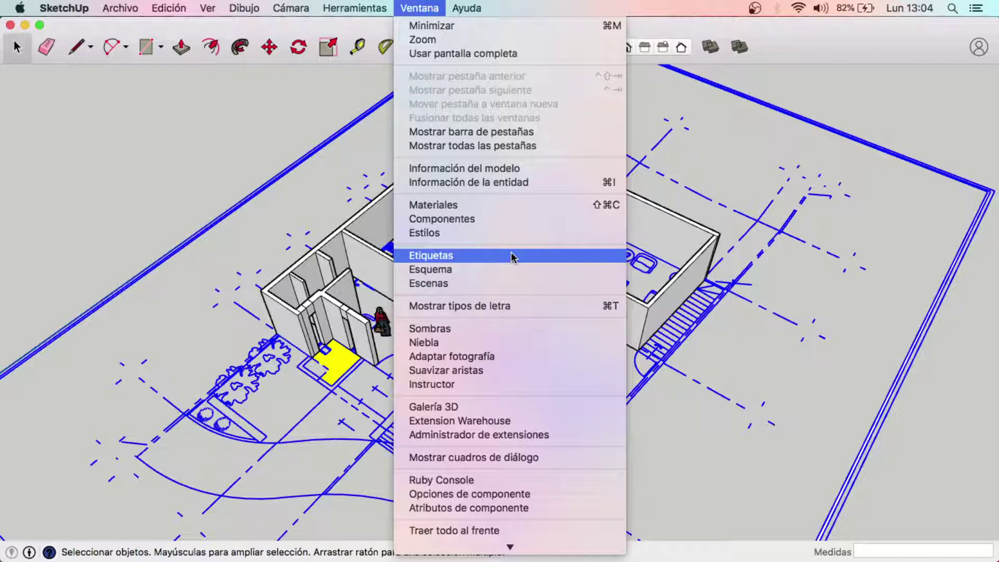
Show the Etiquetas panel, expanded to list Sin etiqueta through Volado, and move it left.
click(511, 256)
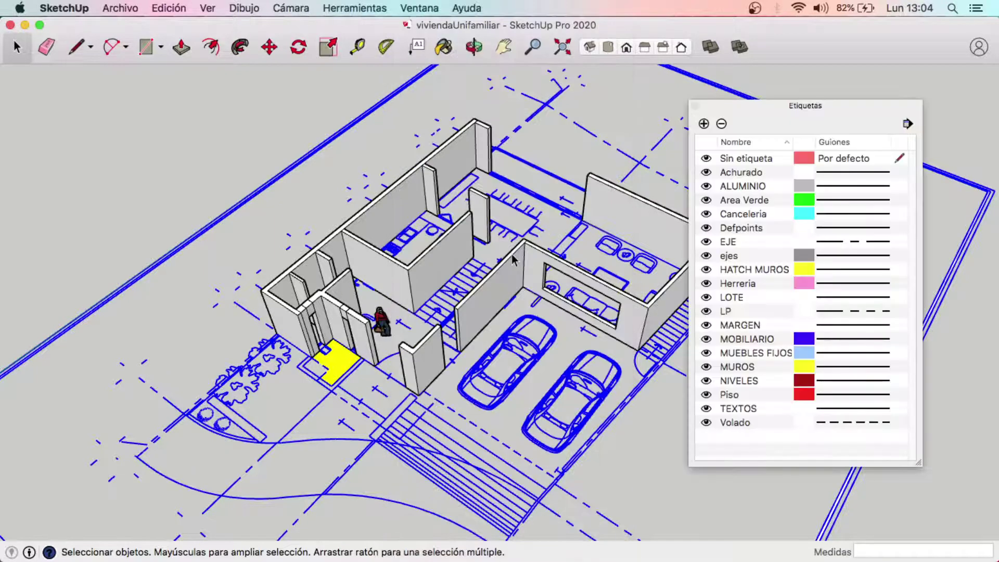
double_click(791, 104)
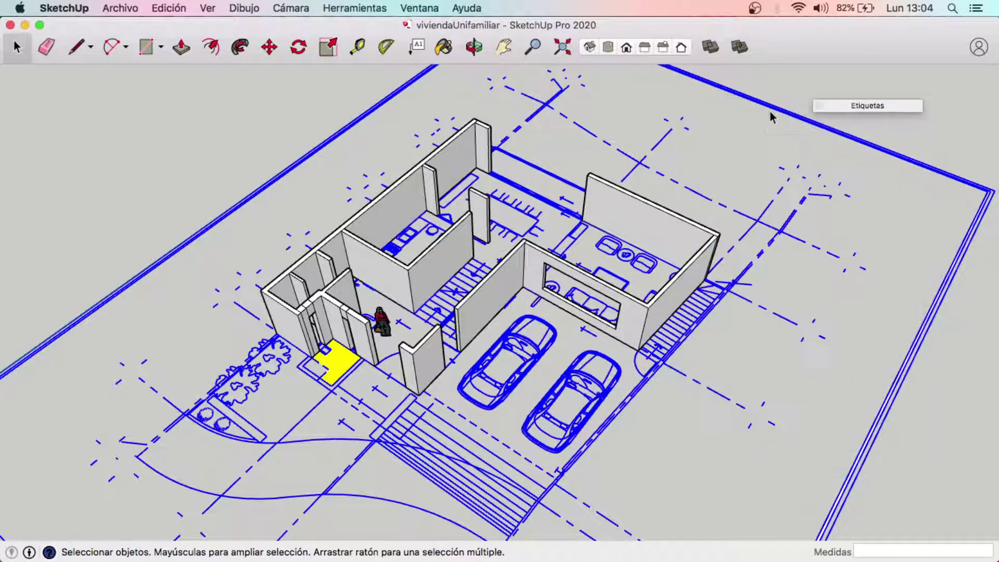
double_click(849, 109)
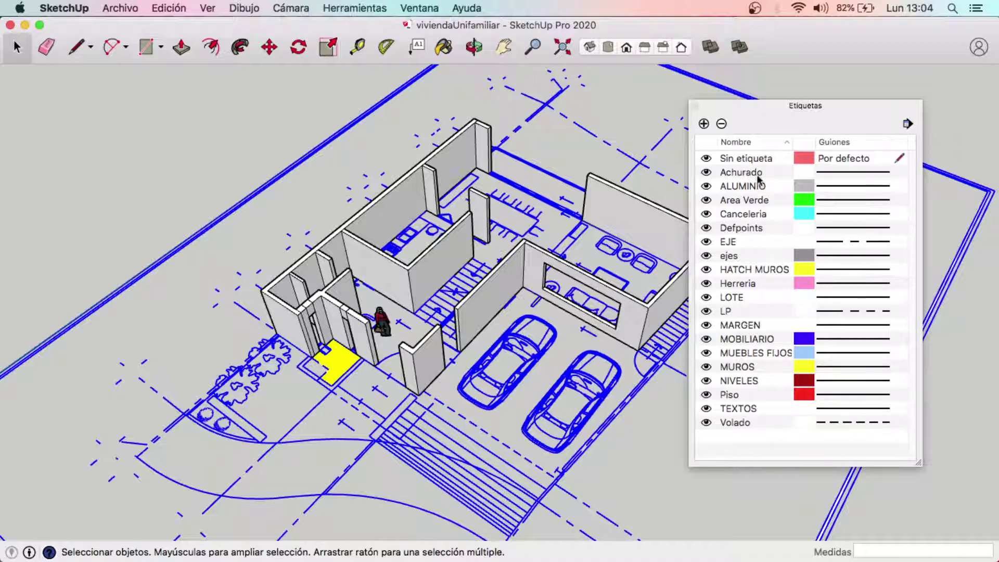
drag(771, 113, 663, 119)
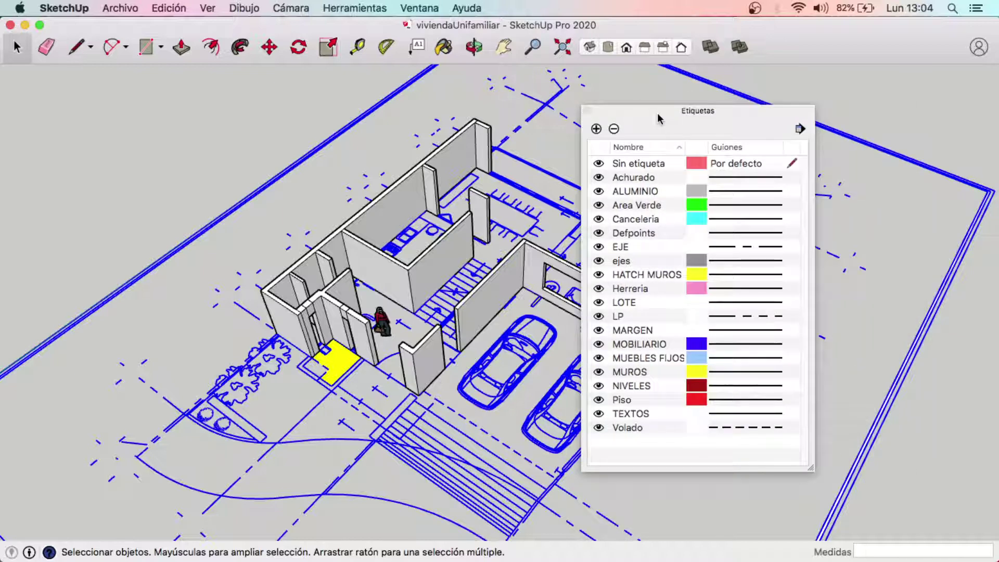
Delete the Volado, TEXTOS, Piso and NIVELES tags.
click(652, 428)
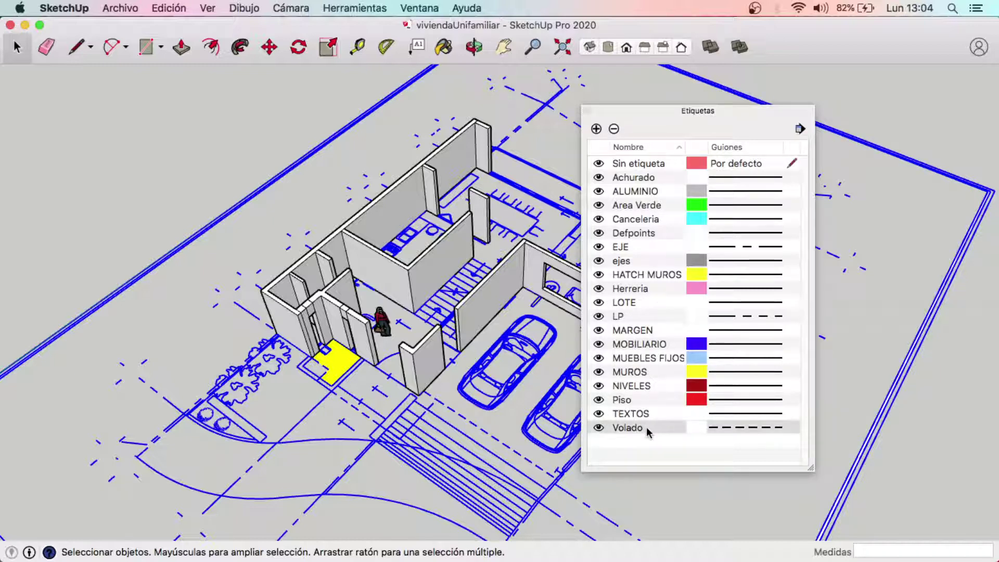
click(614, 129)
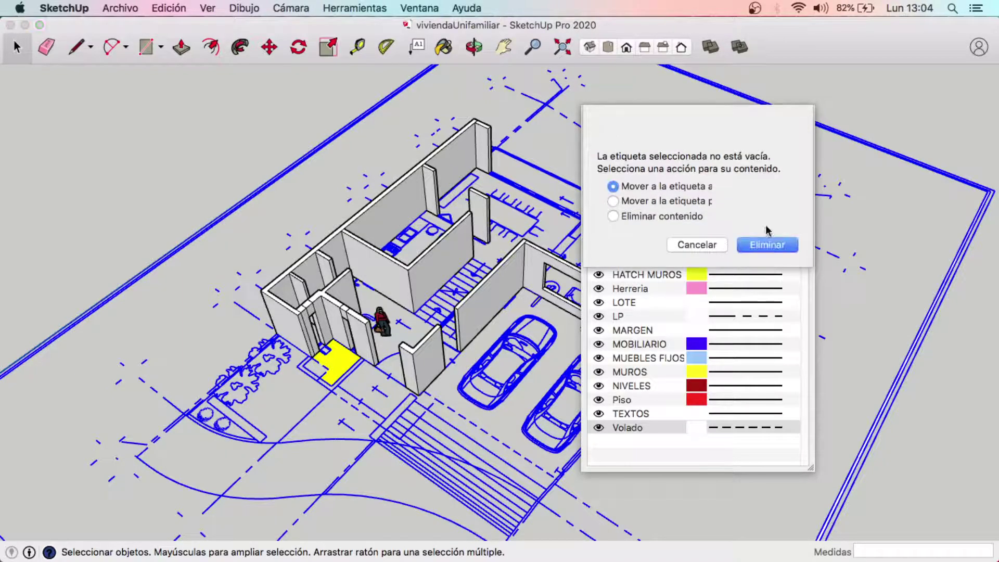
click(769, 244)
click(691, 416)
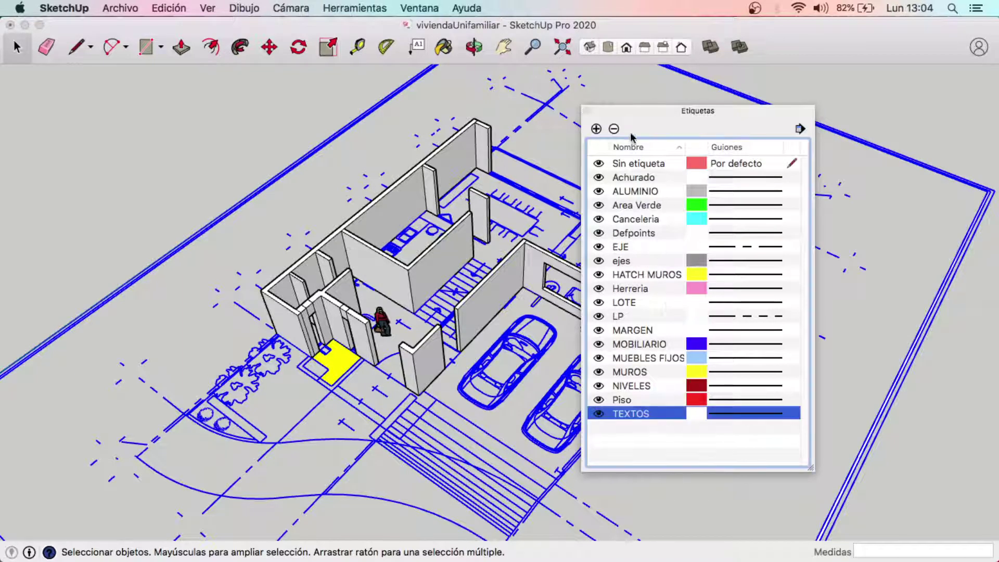
click(615, 129)
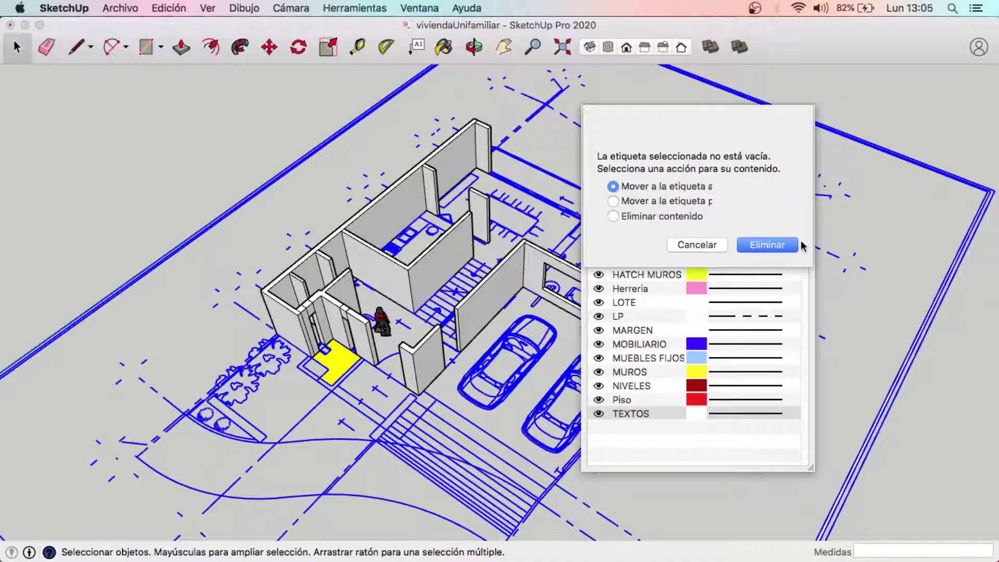
click(796, 244)
click(632, 401)
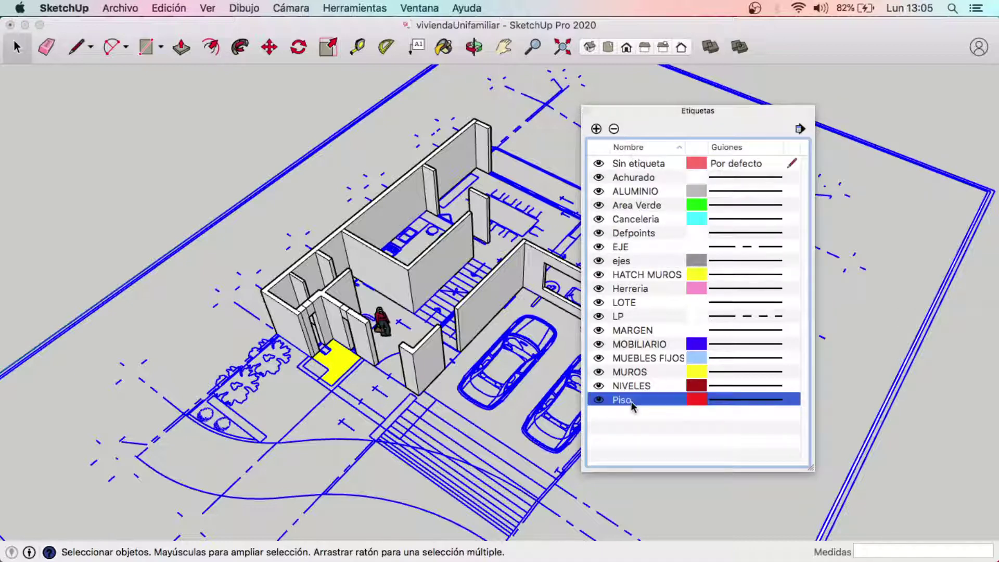
click(614, 129)
click(788, 246)
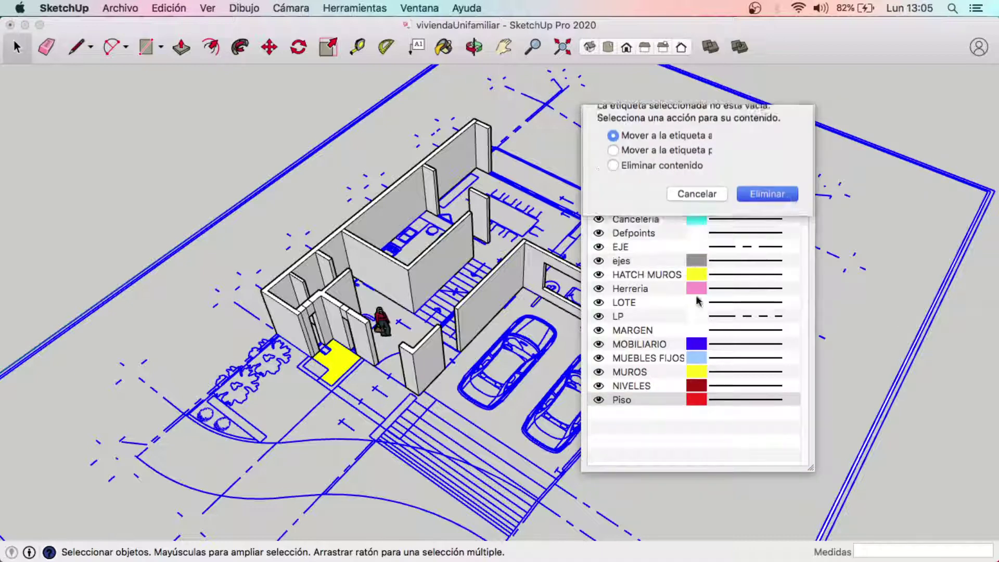
click(614, 129)
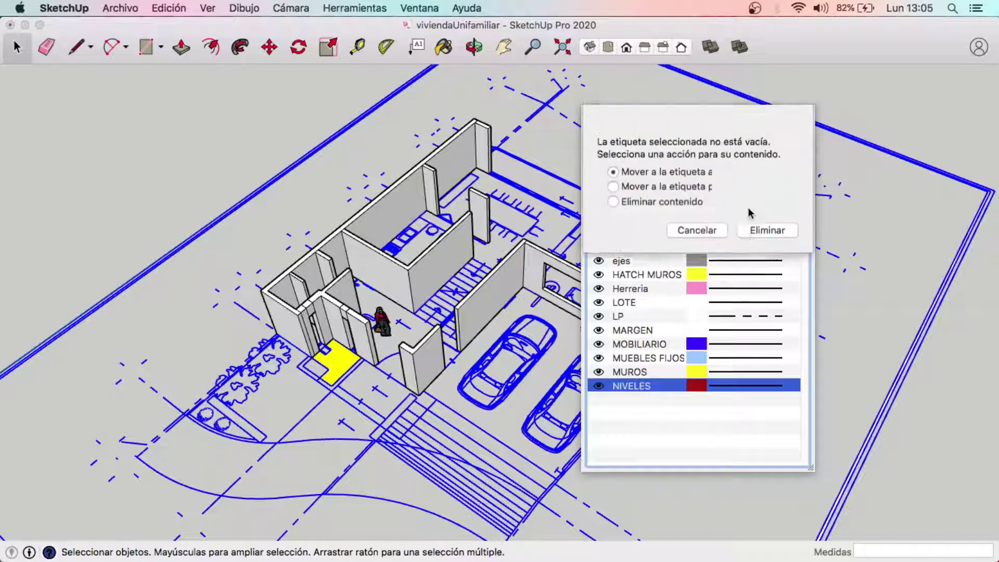
click(657, 371)
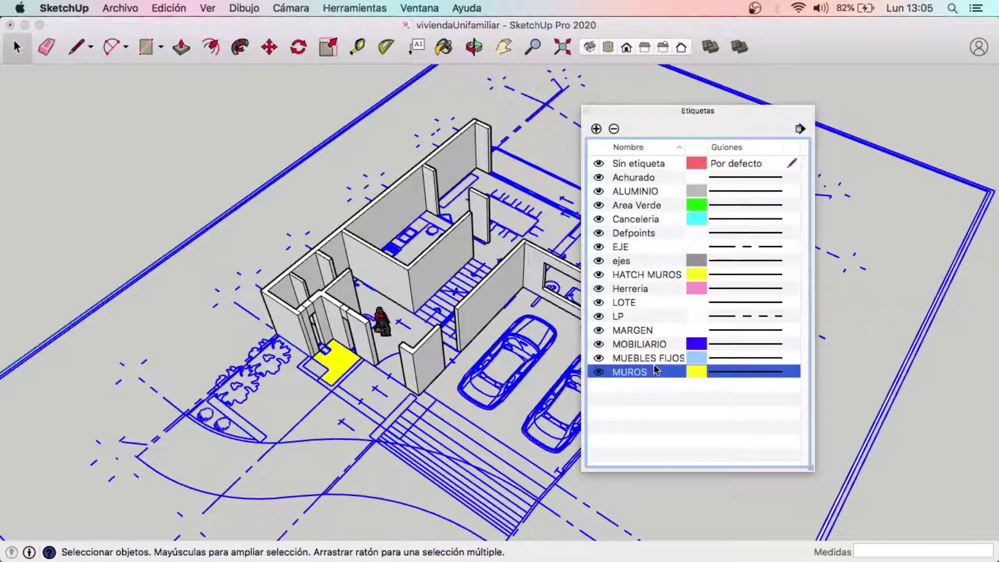
Delete the MUROS, MUEBLES FIJOS, MOBILIARIO and MARGEN tags.
click(618, 130)
click(780, 246)
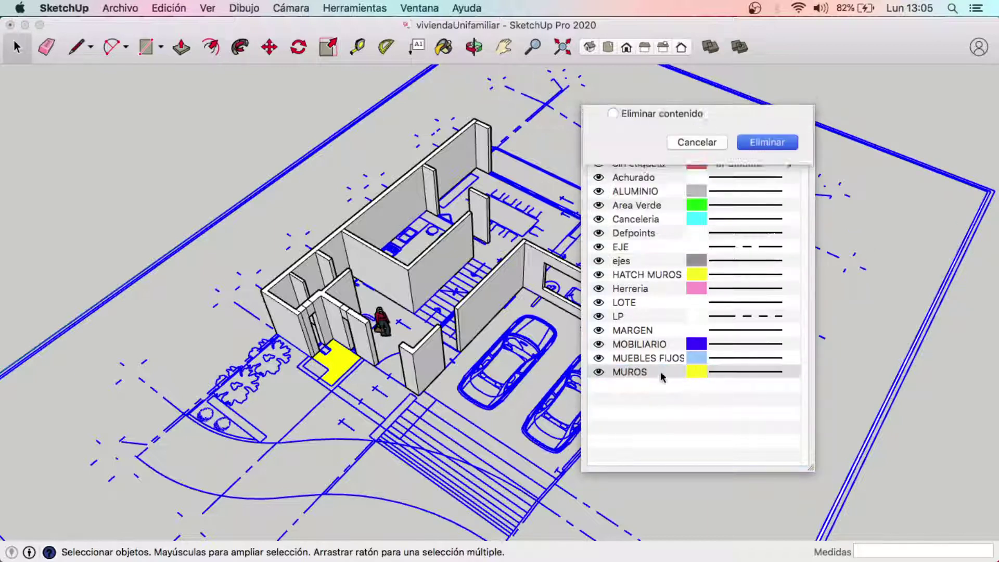
click(656, 359)
click(614, 129)
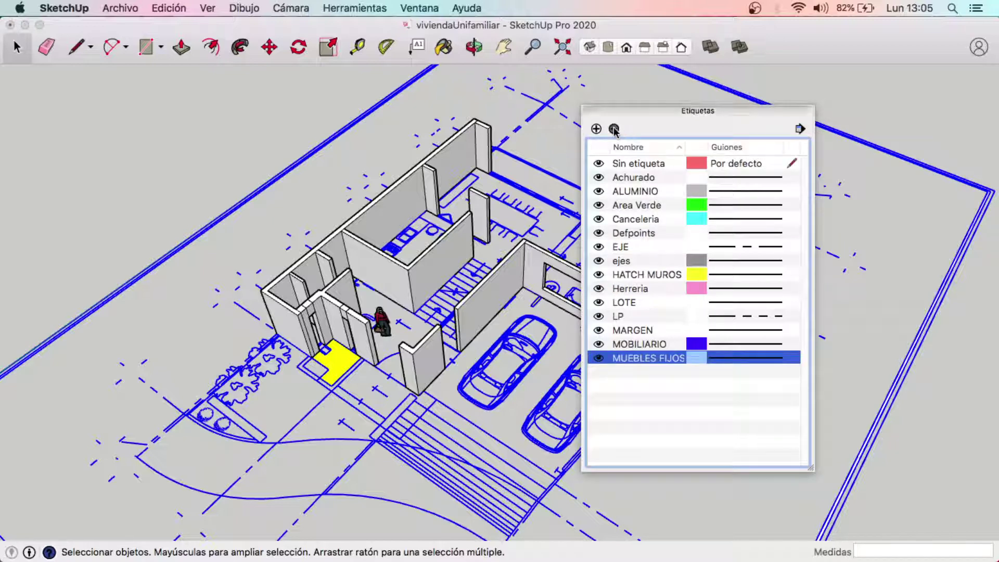
click(749, 245)
click(653, 344)
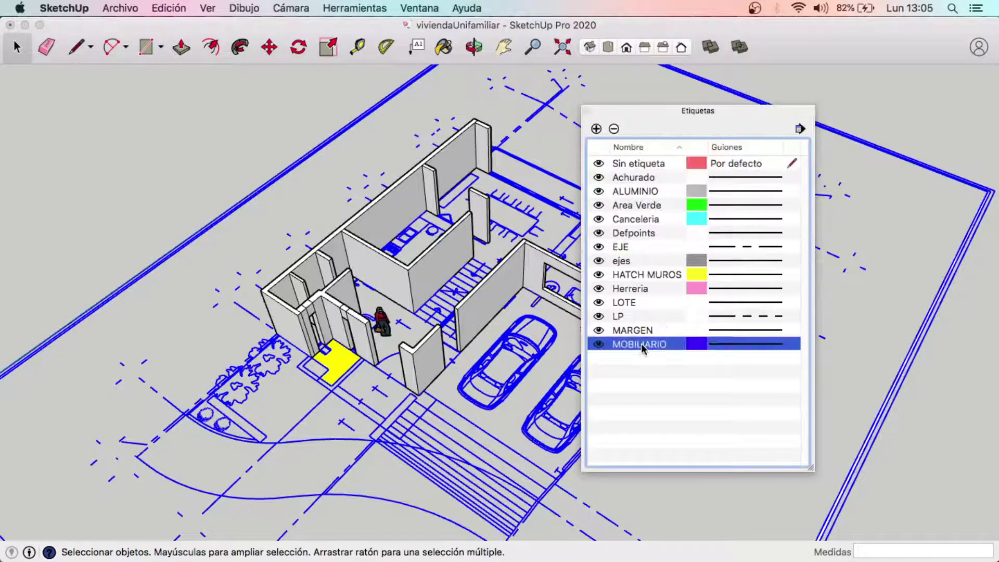
click(613, 130)
click(765, 245)
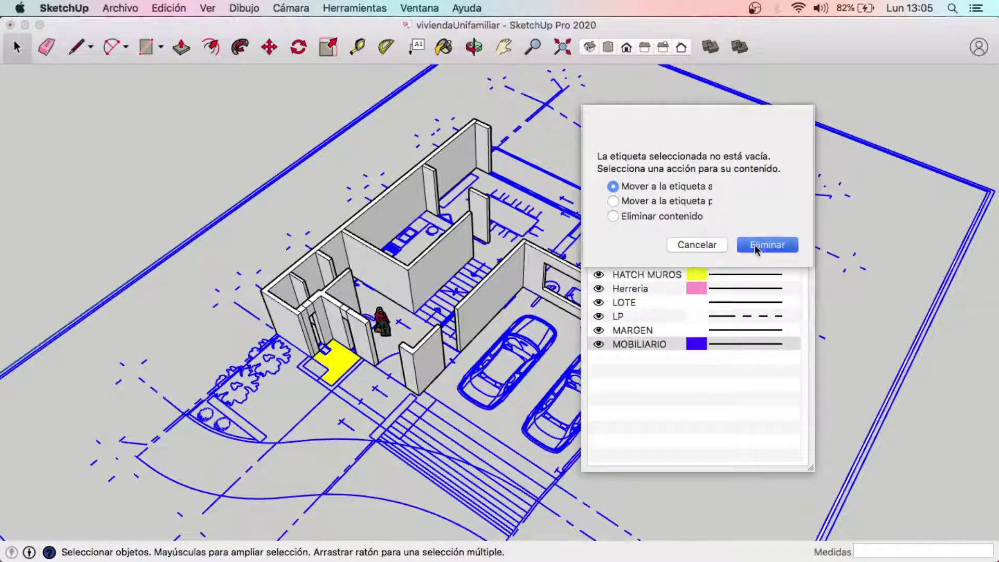
click(649, 330)
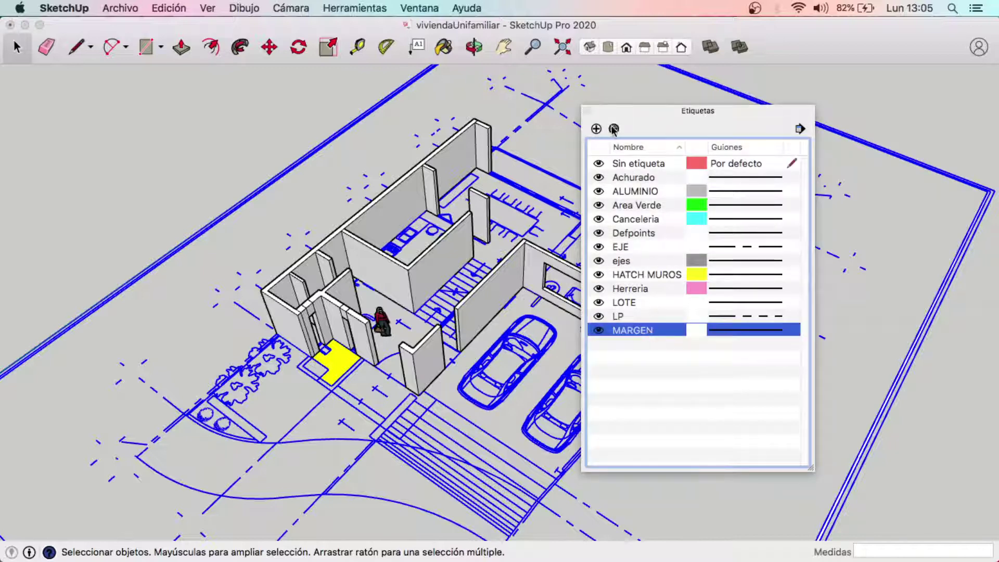
click(614, 129)
click(764, 243)
Delete the LP, LOTE and Herreria tags.
click(651, 316)
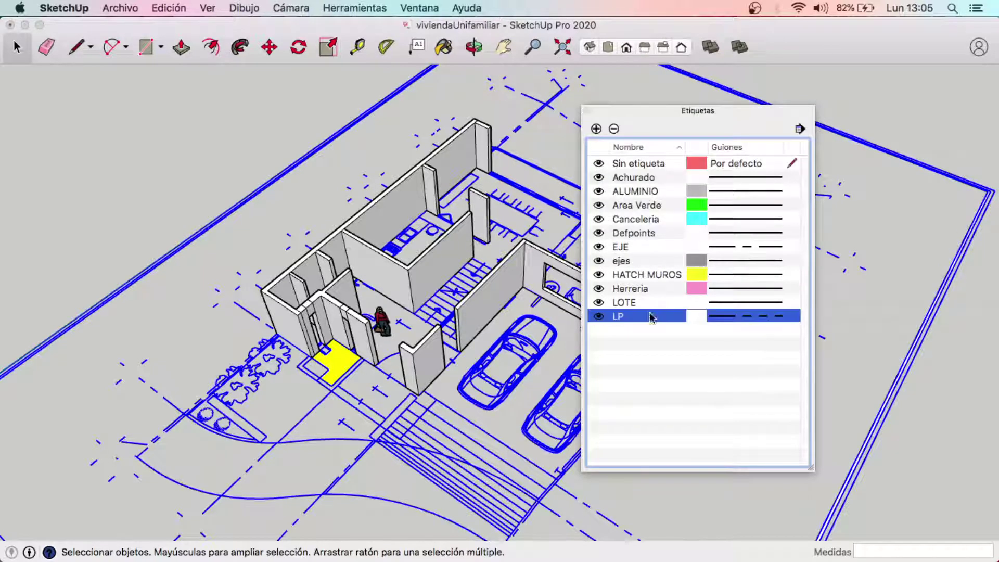
click(614, 129)
click(788, 247)
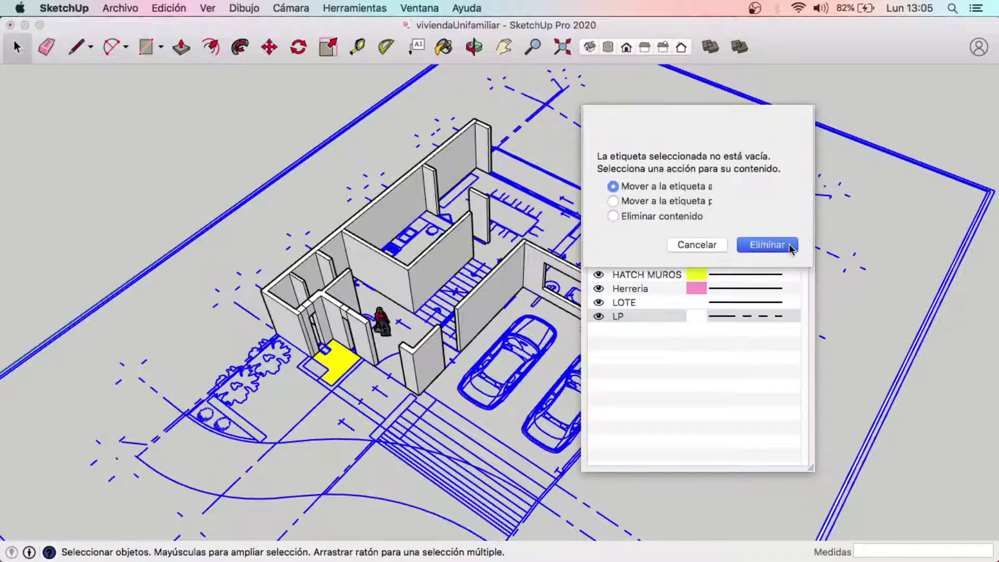
click(640, 304)
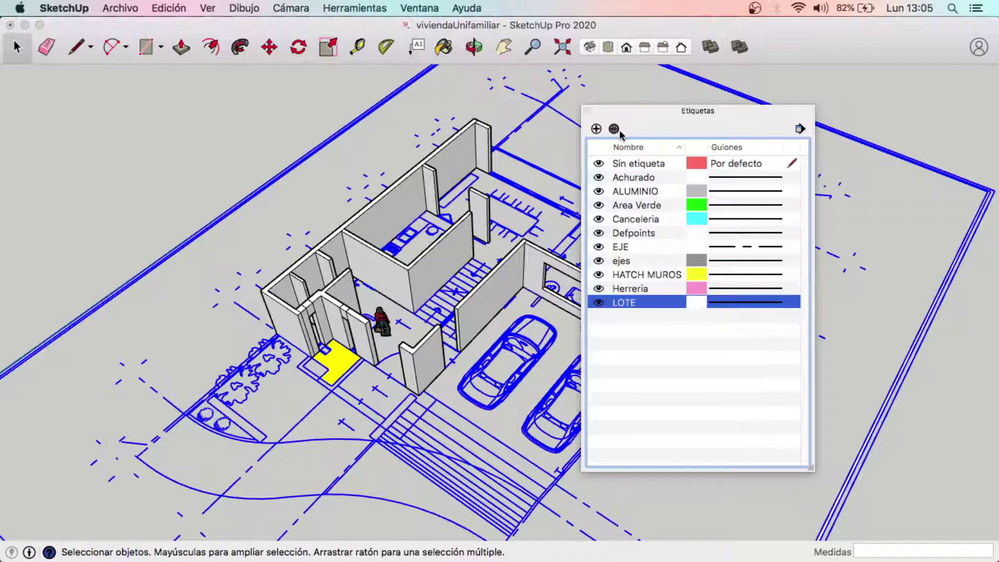
click(614, 129)
click(776, 248)
click(648, 291)
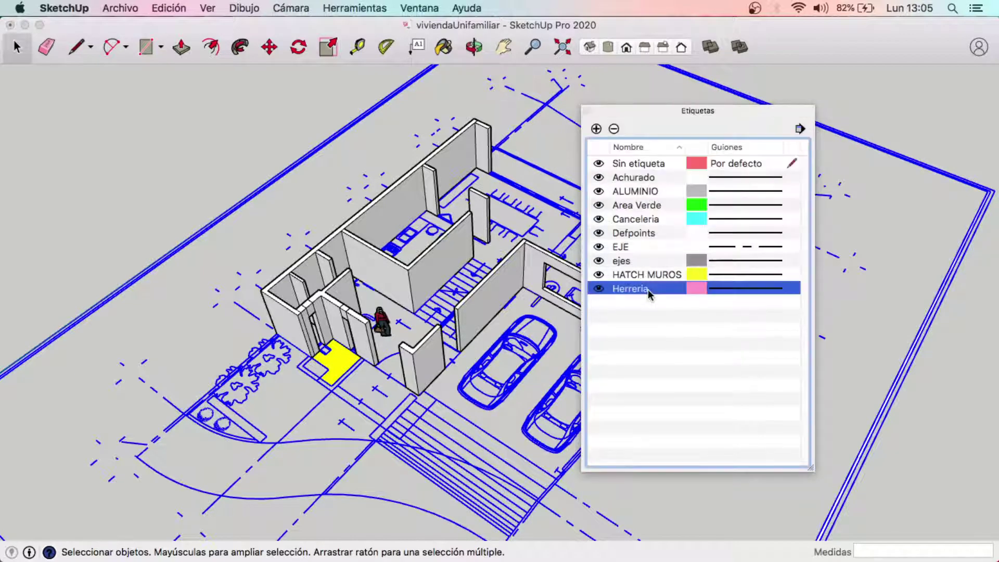
click(614, 129)
click(768, 245)
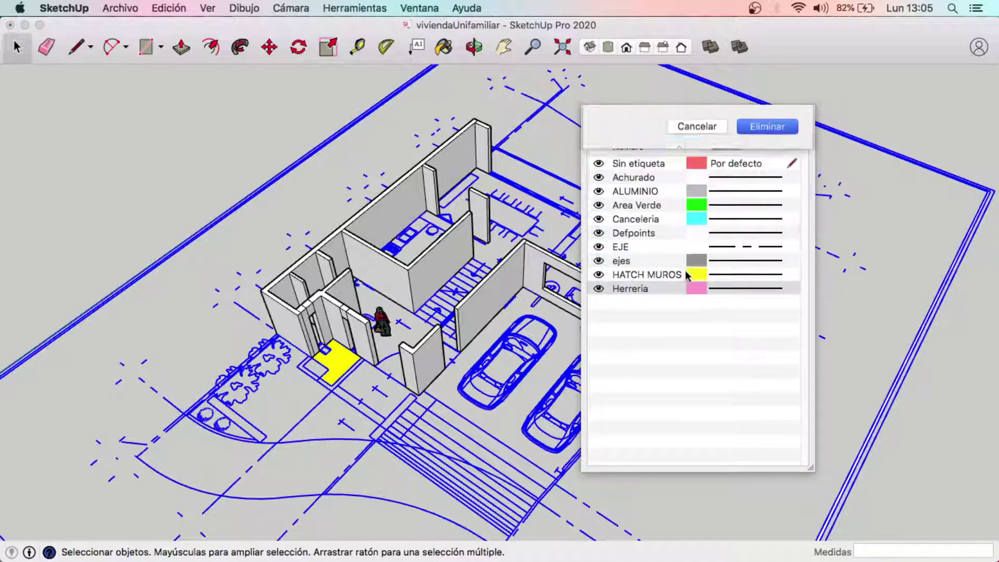
Delete the HATCH MUROS, ejes and EJE tags.
click(681, 274)
click(614, 129)
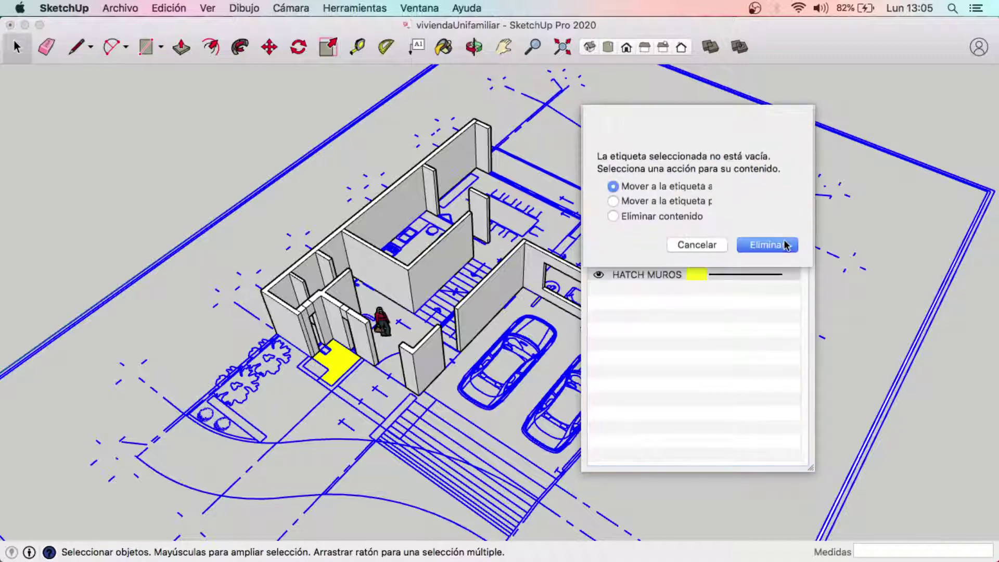
click(768, 245)
click(635, 261)
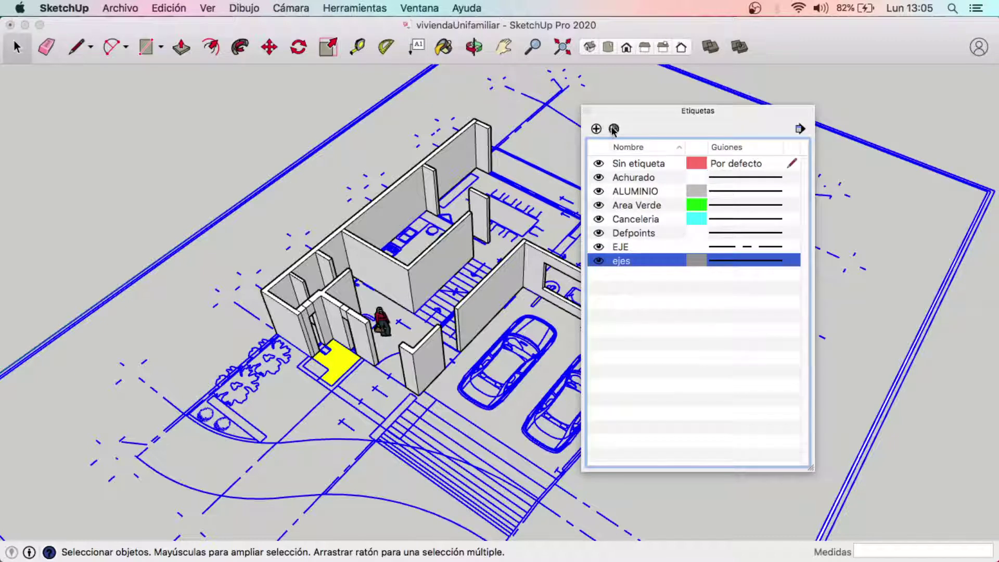
click(614, 129)
click(767, 245)
click(622, 247)
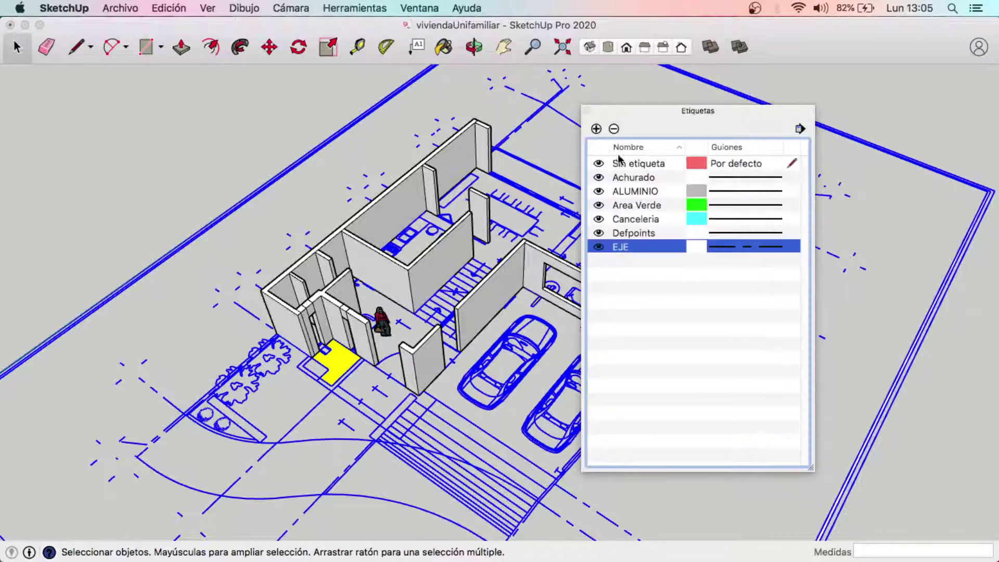
click(614, 129)
click(765, 244)
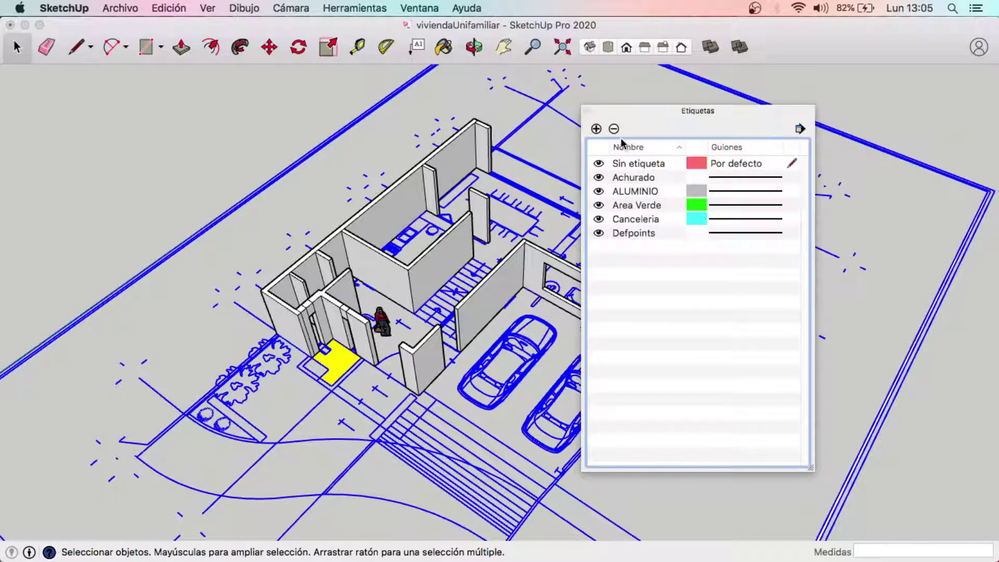
Delete the Defpoints, Canceleria and Area Verde tags.
click(653, 234)
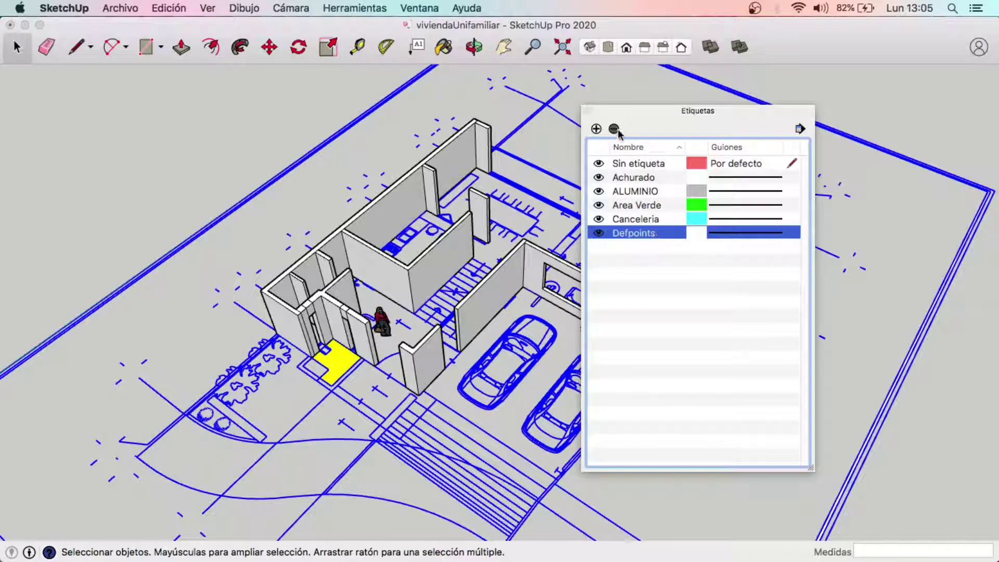
click(614, 129)
click(770, 245)
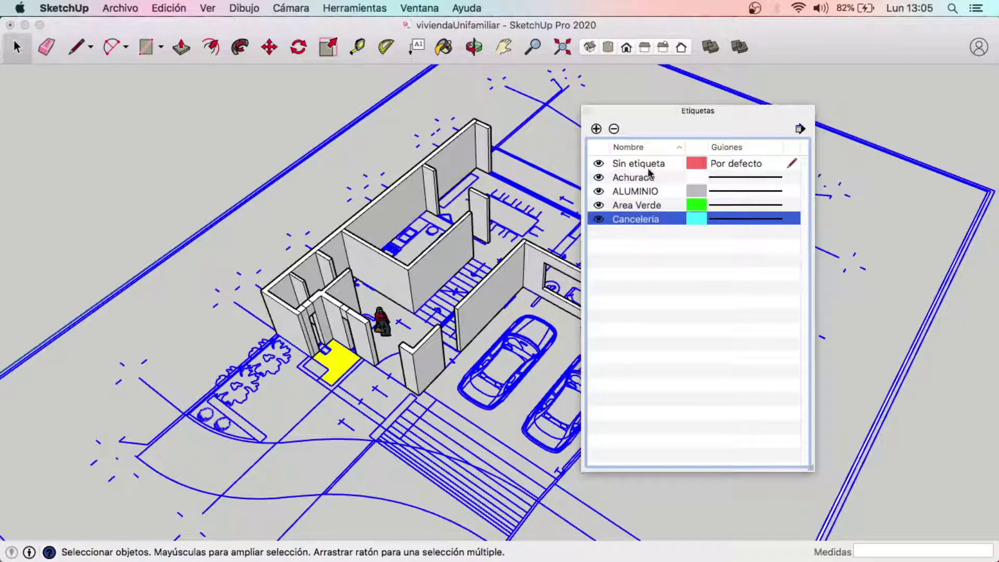
click(614, 129)
click(773, 248)
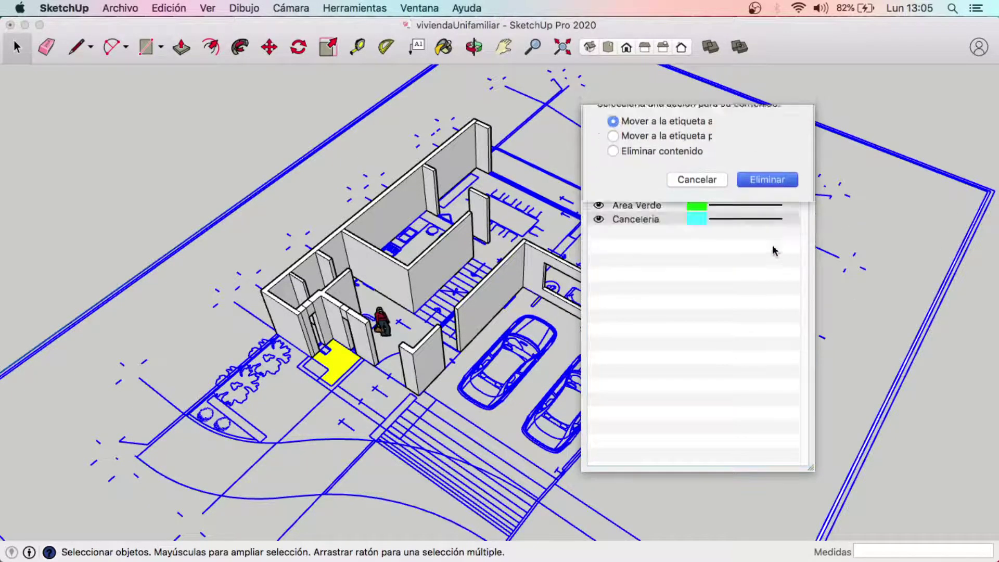
click(640, 205)
click(615, 130)
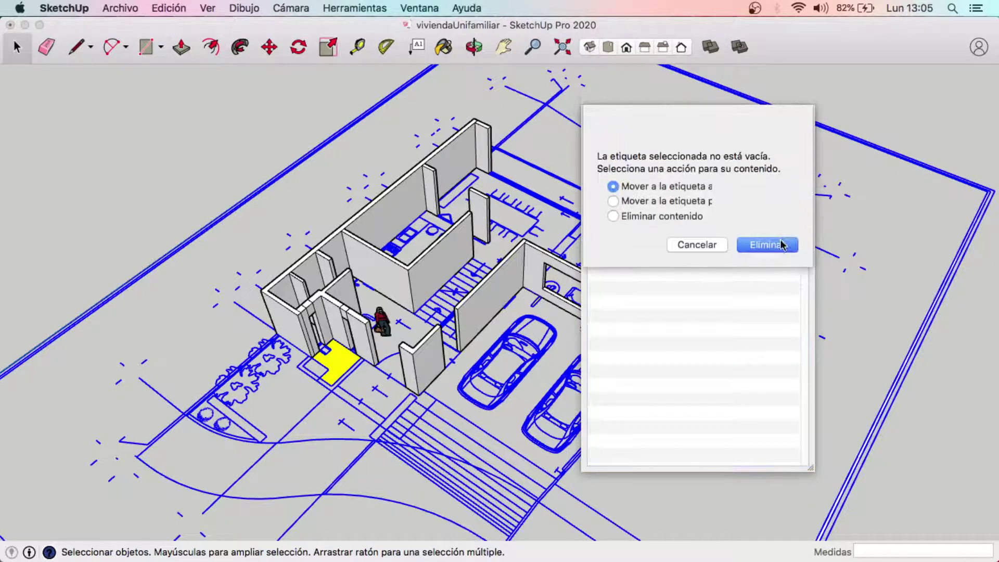
click(780, 244)
Delete the ALUMINIO and Achurado tags so only Sin etiqueta remains.
click(667, 192)
click(615, 129)
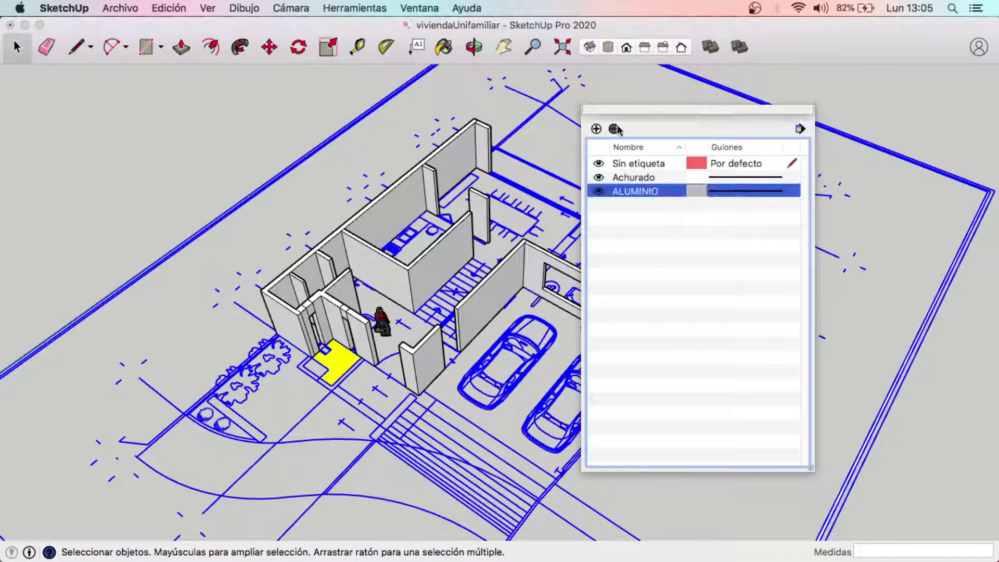
click(781, 249)
click(650, 178)
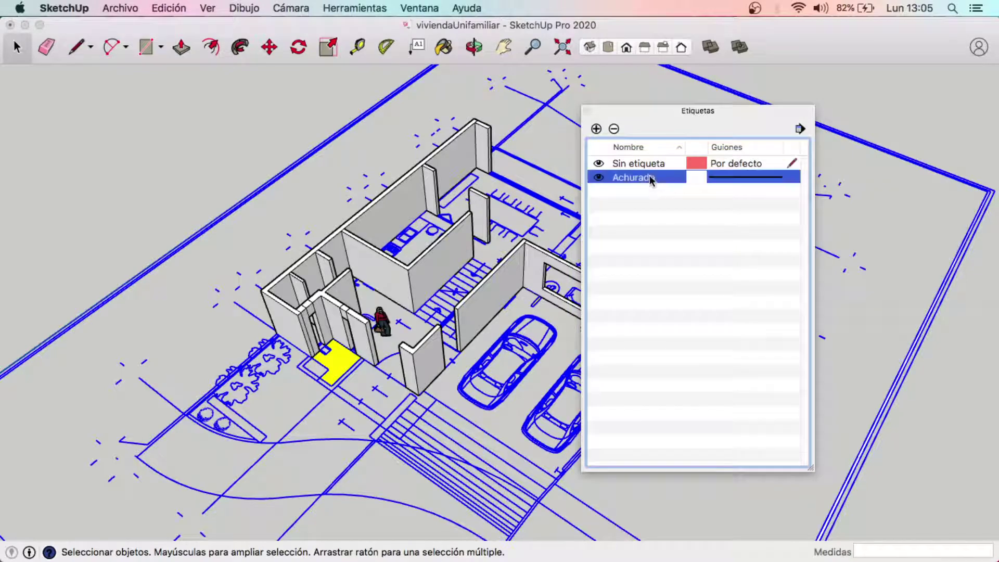
click(614, 128)
click(788, 247)
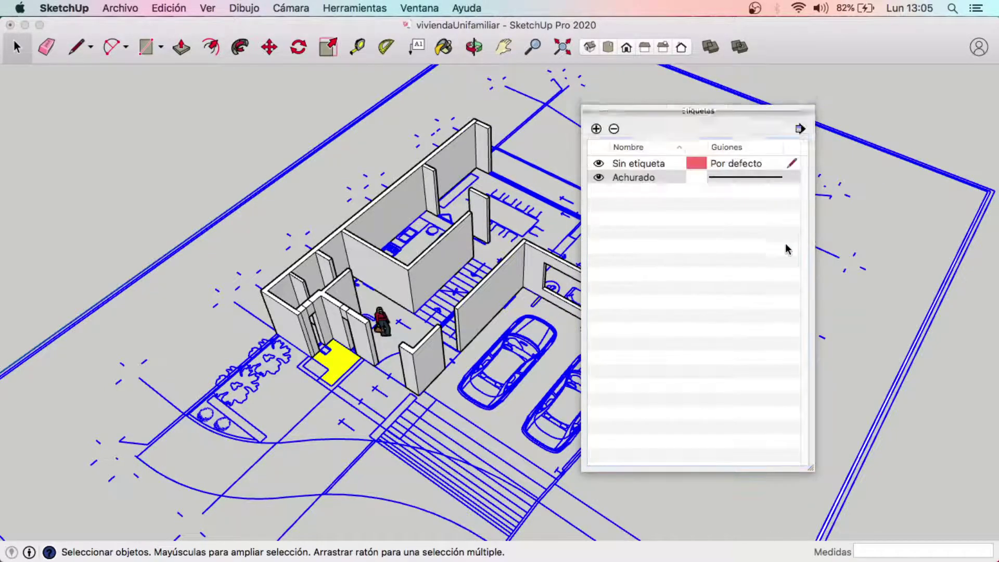
mouse_move(448, 286)
middle_down()
mouse_move(395, 151)
mouse_move(411, 145)
mouse_move(432, 168)
middle_up()
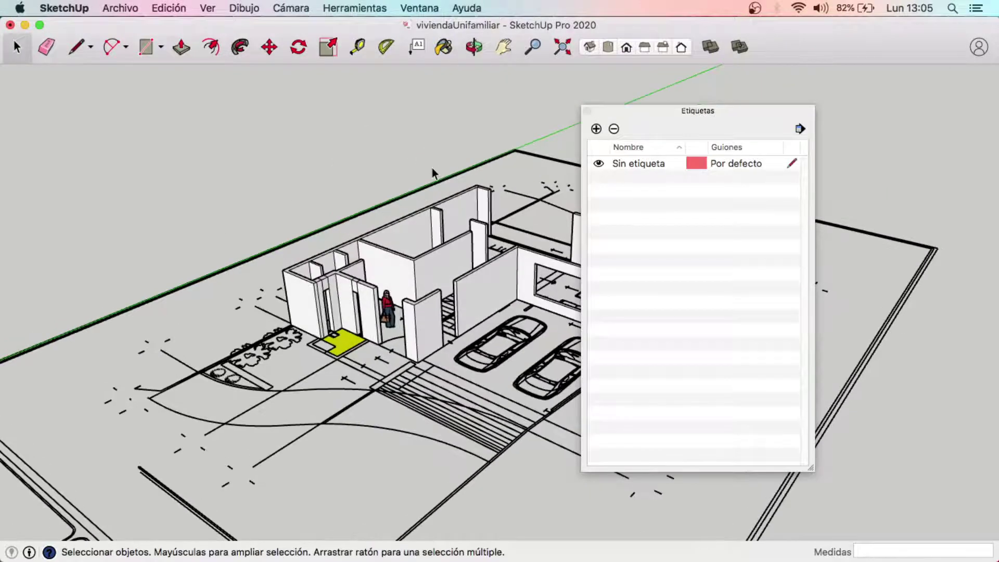
click(483, 407)
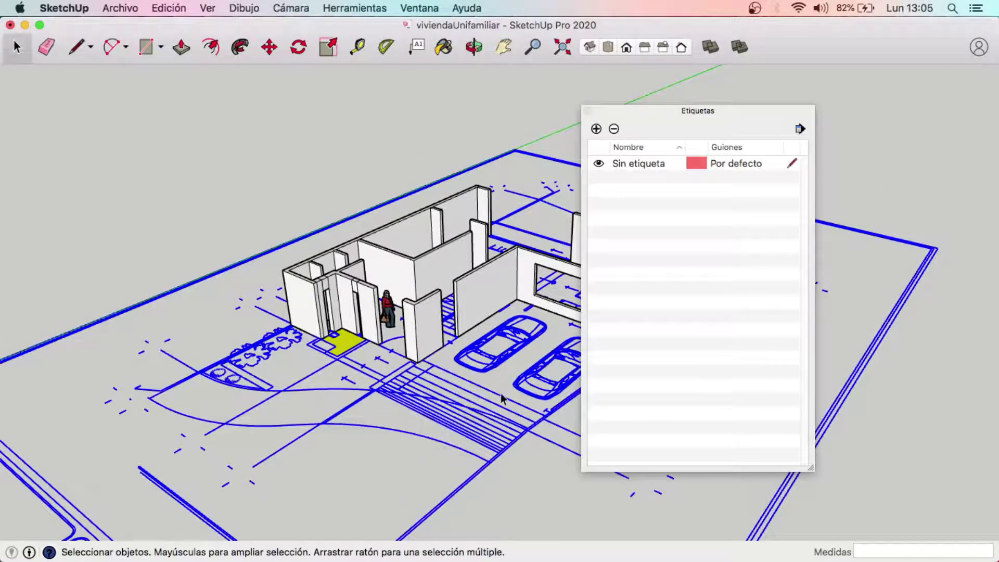
Add a new tag named Plano.
click(596, 128)
text(Plano)
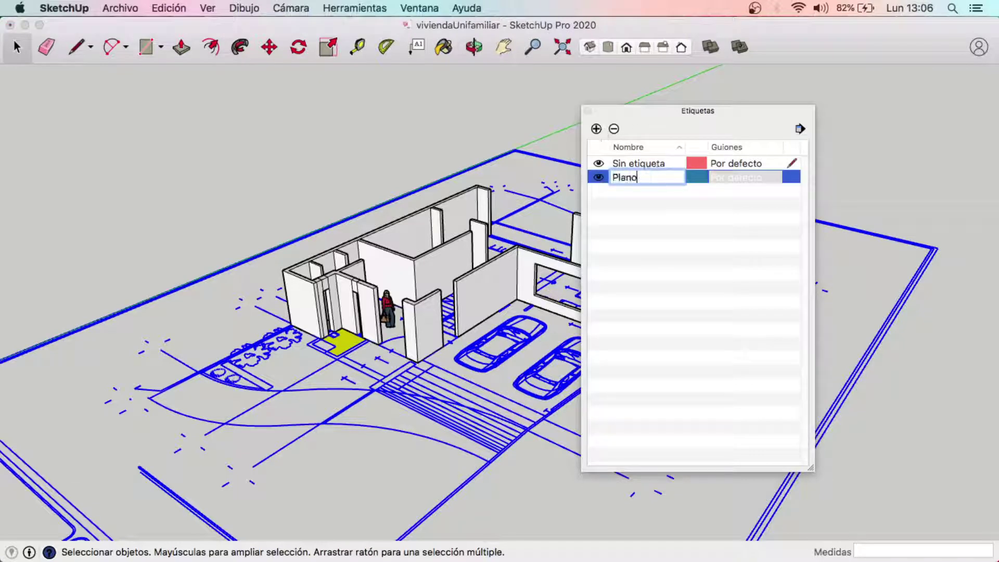
key(Return)
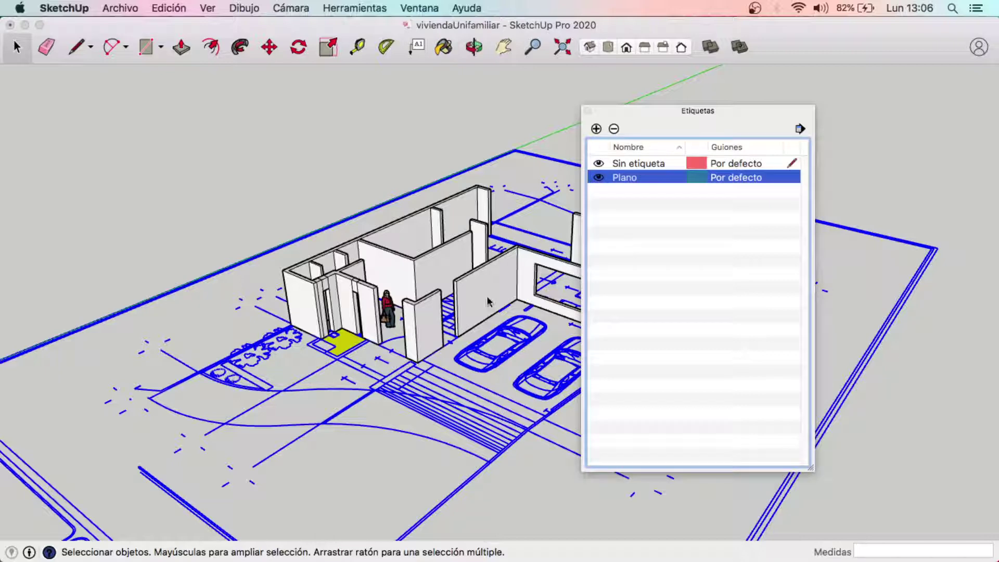
click(456, 392)
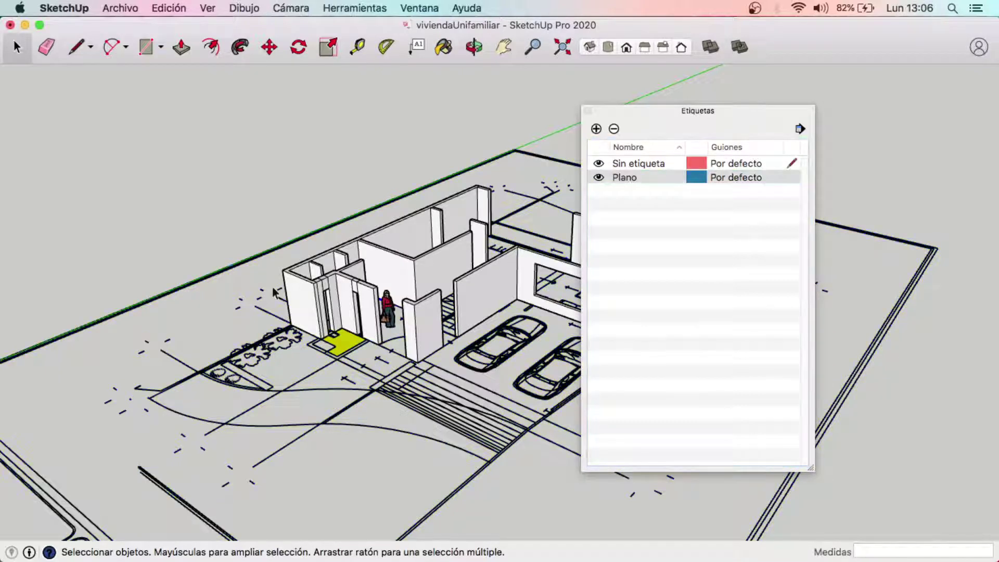
Assign the site plan group to the Plano tag in Entity Info and lock it.
click(276, 349)
right_click(276, 349)
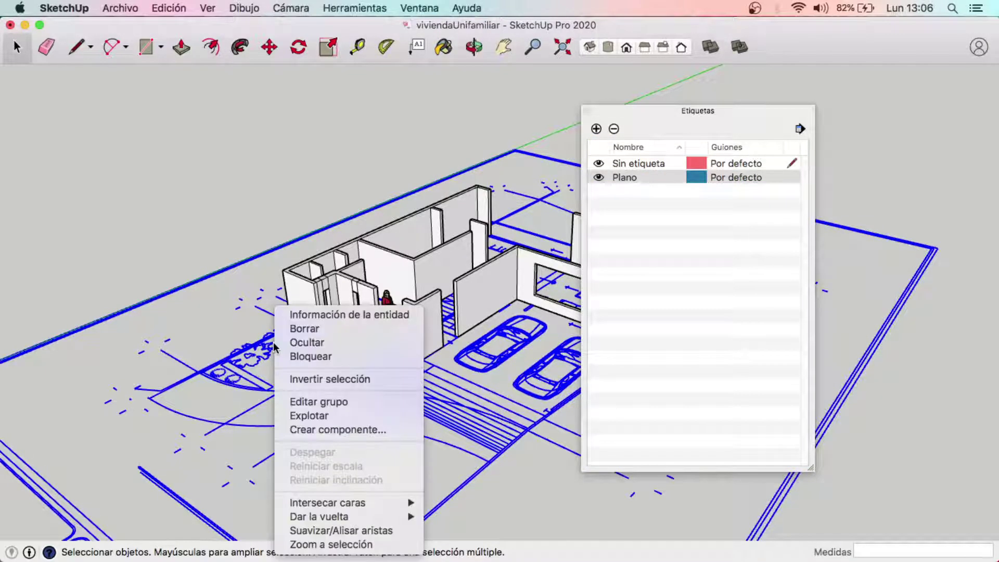
click(382, 313)
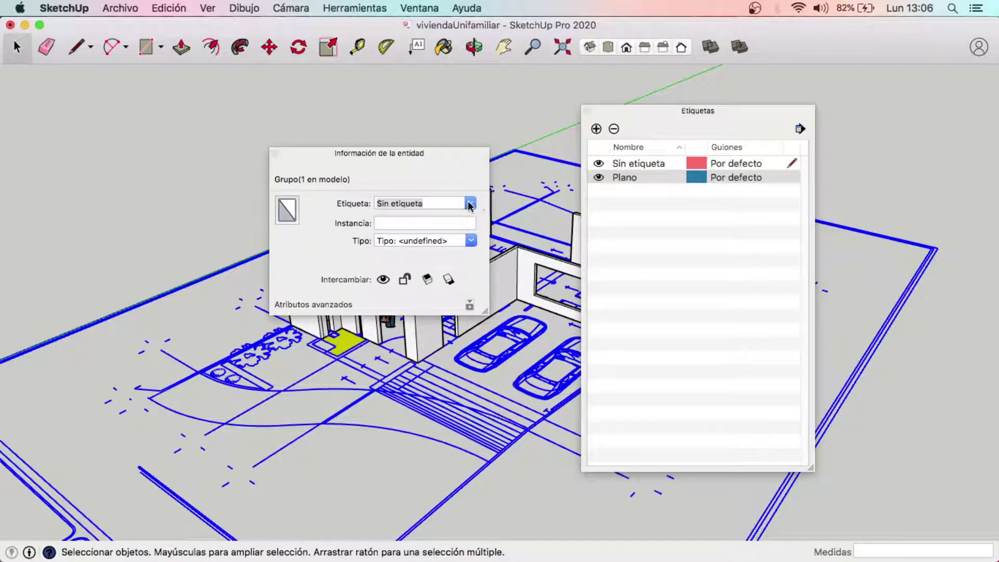
click(470, 203)
click(395, 230)
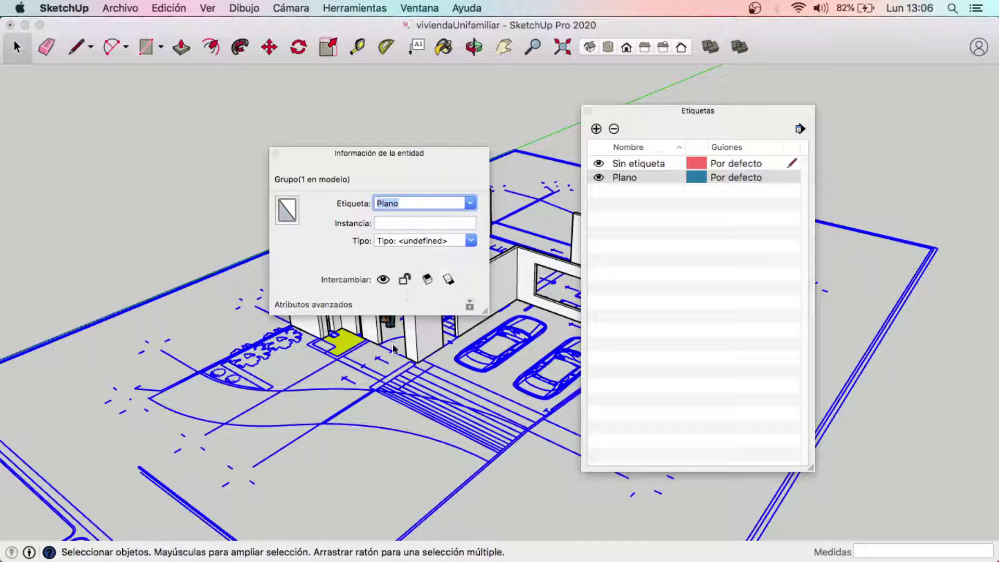
click(409, 282)
click(419, 359)
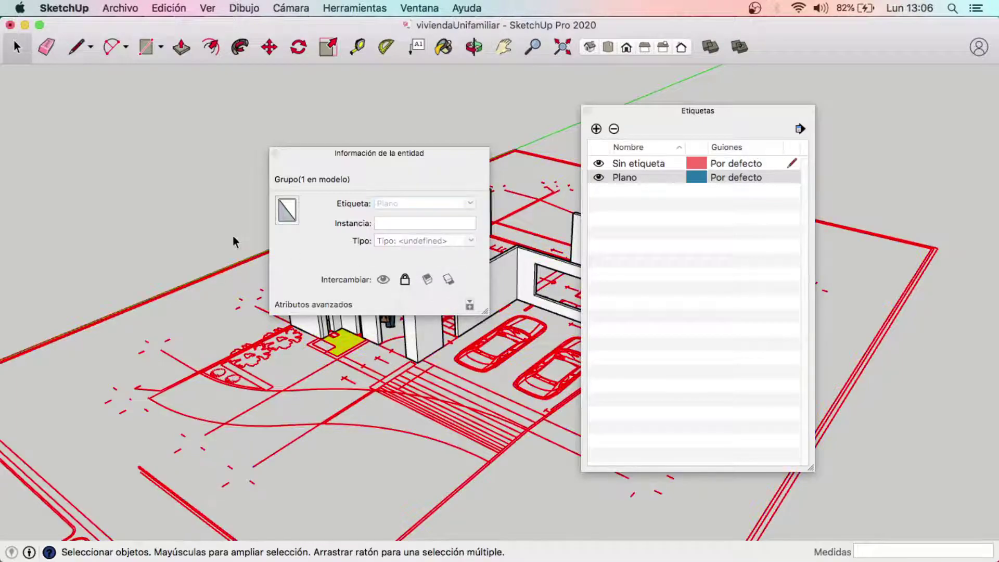
click(419, 360)
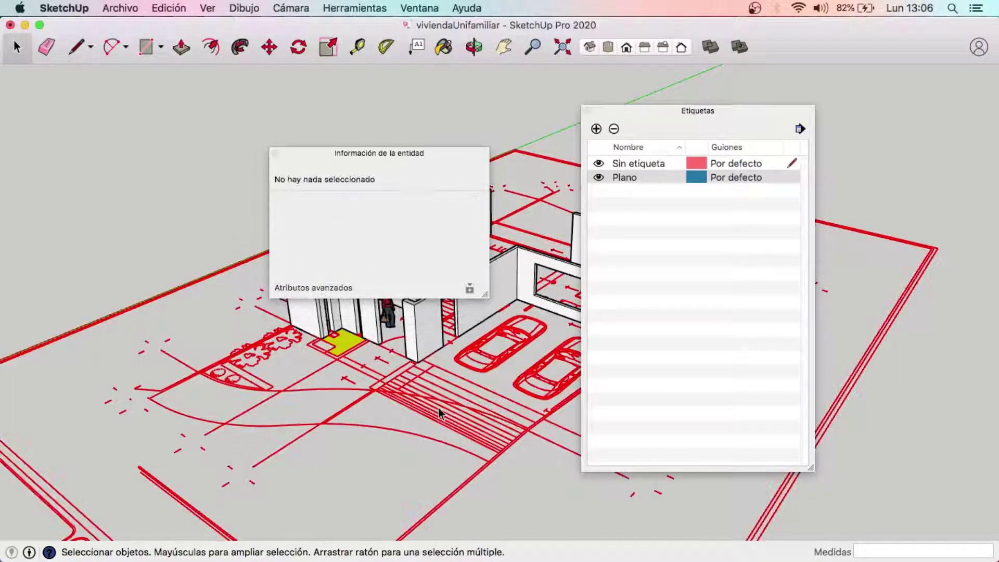
click(276, 152)
scroll(334, 180, down, 3)
mouse_move(334, 180)
middle_down()
mouse_move(376, 293)
mouse_move(459, 227)
mouse_move(180, 318)
middle_up()
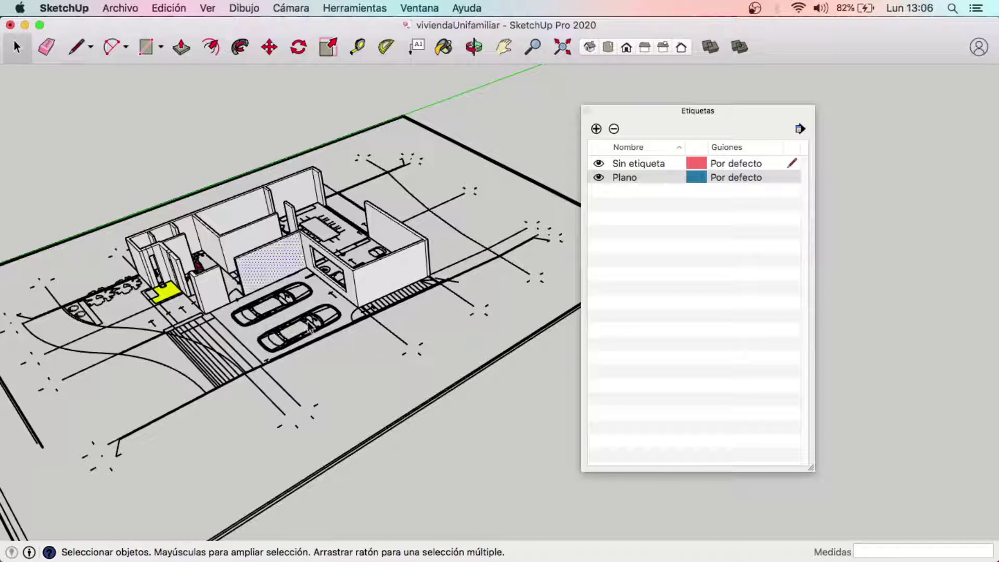
Window-select the house walls, furniture and cars and make them one group with Crear grupo.
click(326, 312)
click(208, 185)
mouse_move(208, 184)
middle_down()
mouse_move(279, 289)
mouse_move(147, 196)
middle_up()
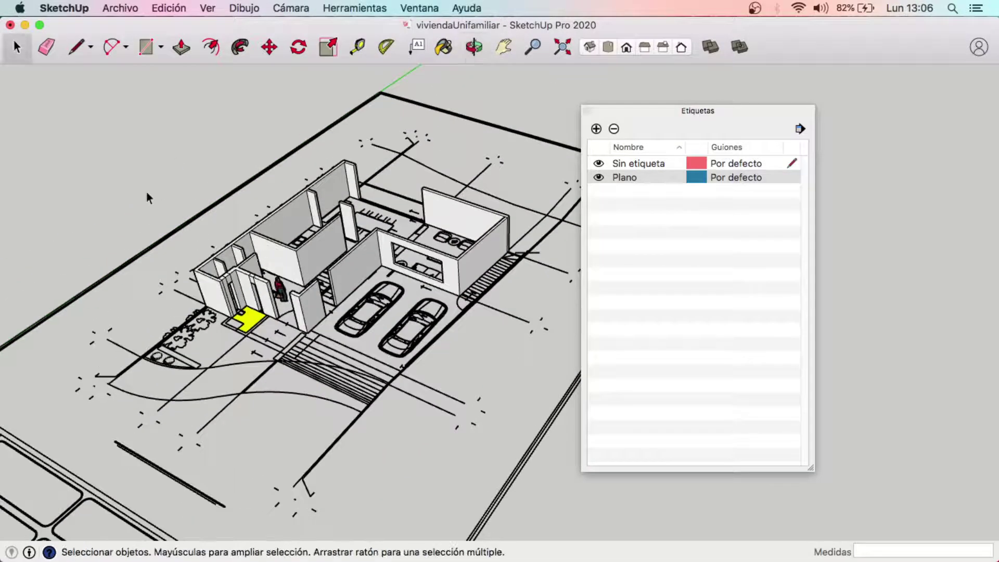
drag(118, 115, 578, 421)
scroll(221, 195, up, 5)
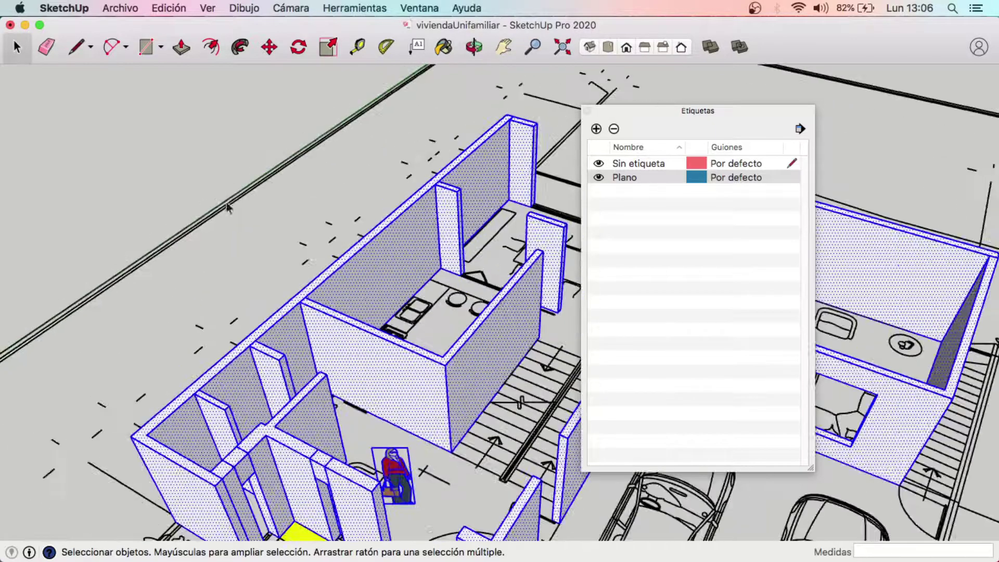
mouse_move(221, 194)
middle_down()
mouse_move(248, 203)
mouse_move(249, 289)
middle_up()
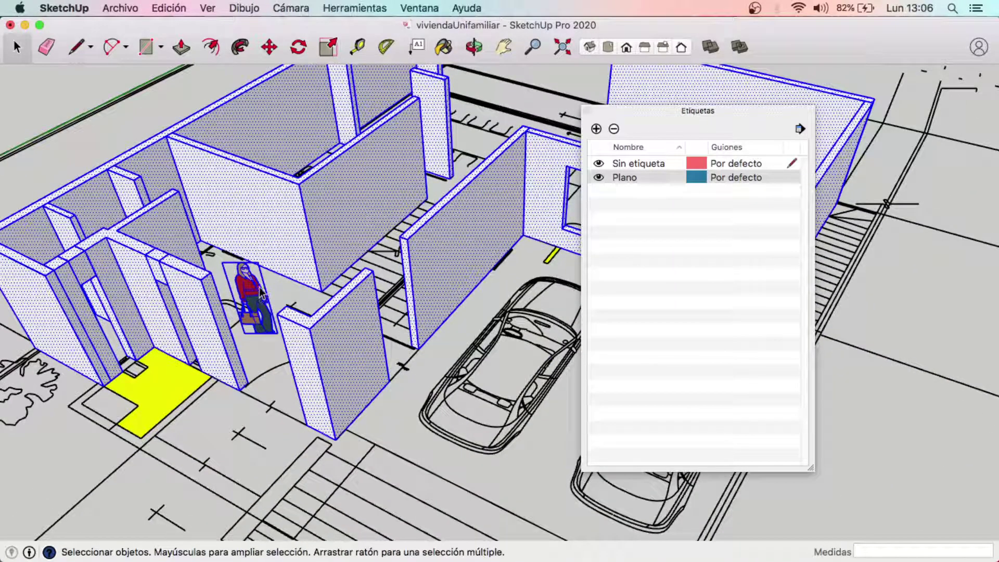
scroll(352, 232, down, 3)
scroll(410, 215, down, 2)
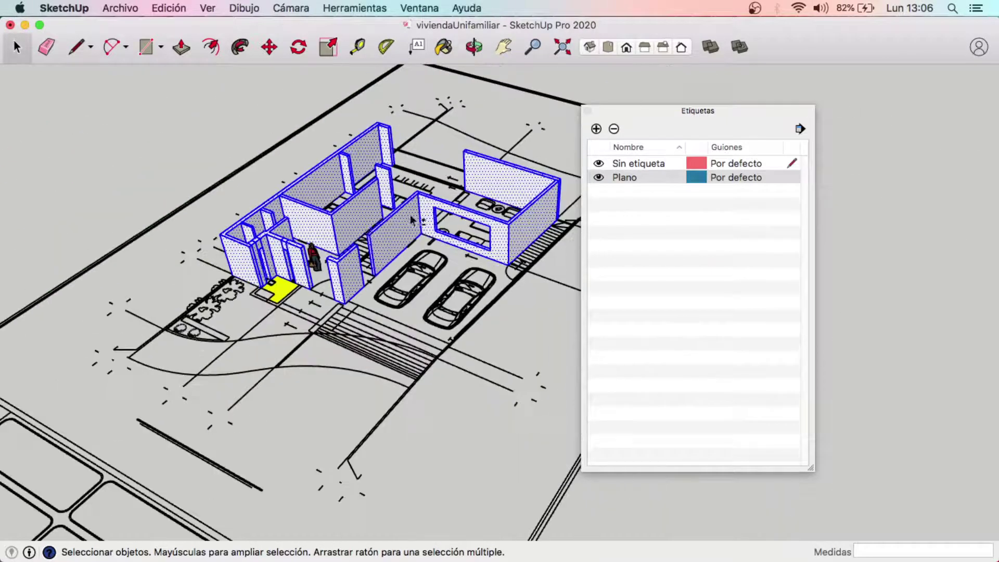
scroll(345, 260, down, 2)
right_click(276, 214)
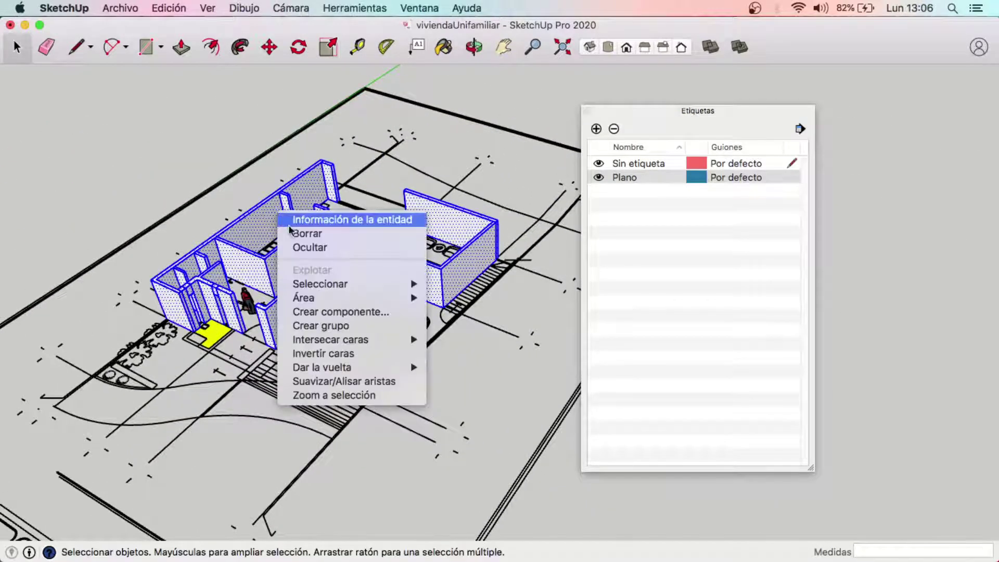
click(364, 326)
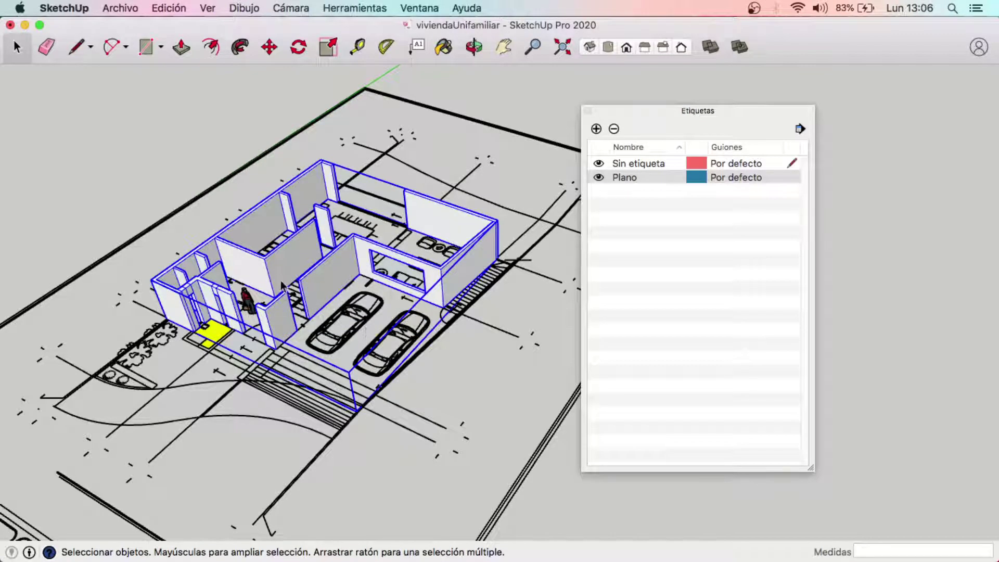
Add a new tag named Muros.
click(597, 129)
text(M)
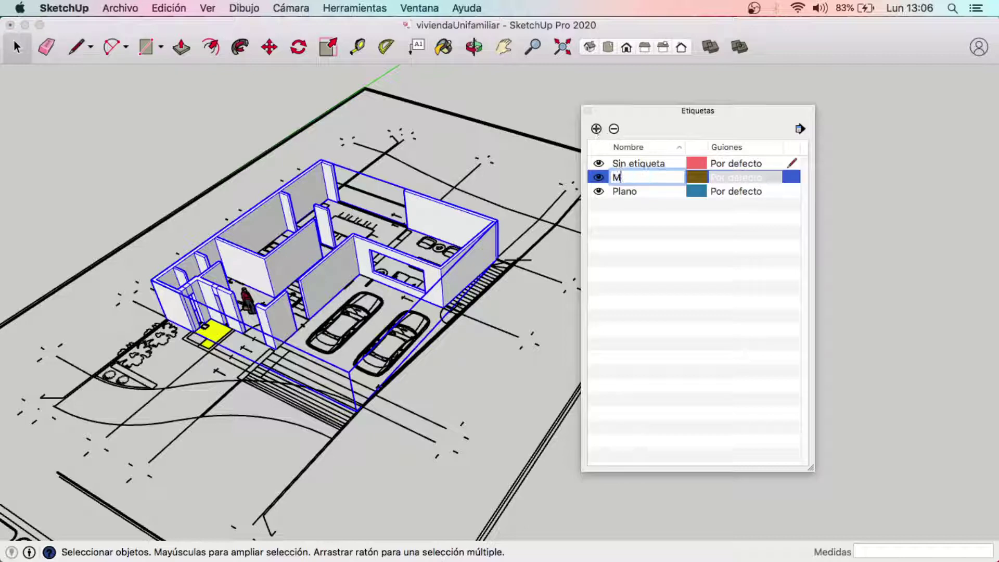
text(urt)
key(Return)
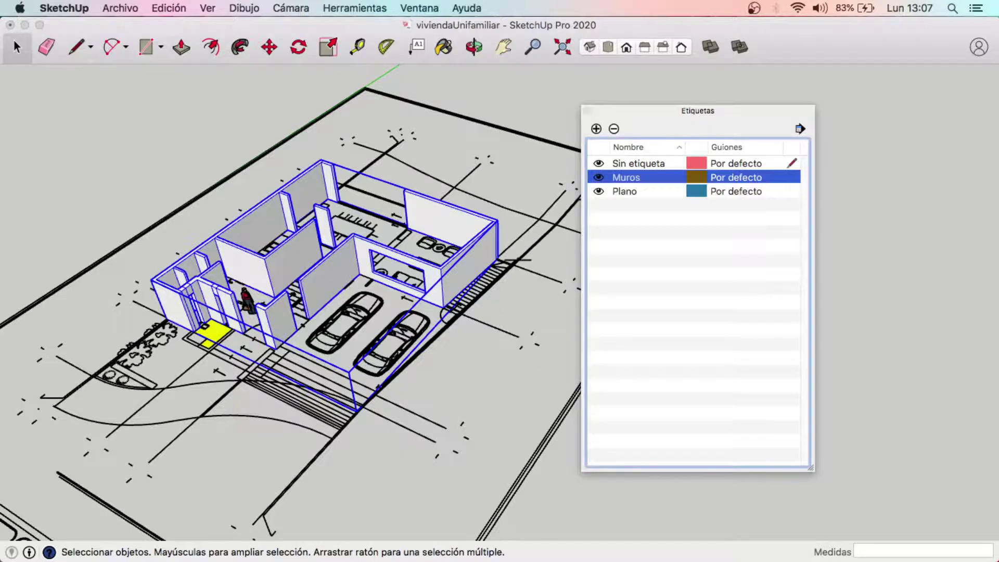
Assign the walls group to the Muros tag in Entity Info and lock it.
right_click(282, 260)
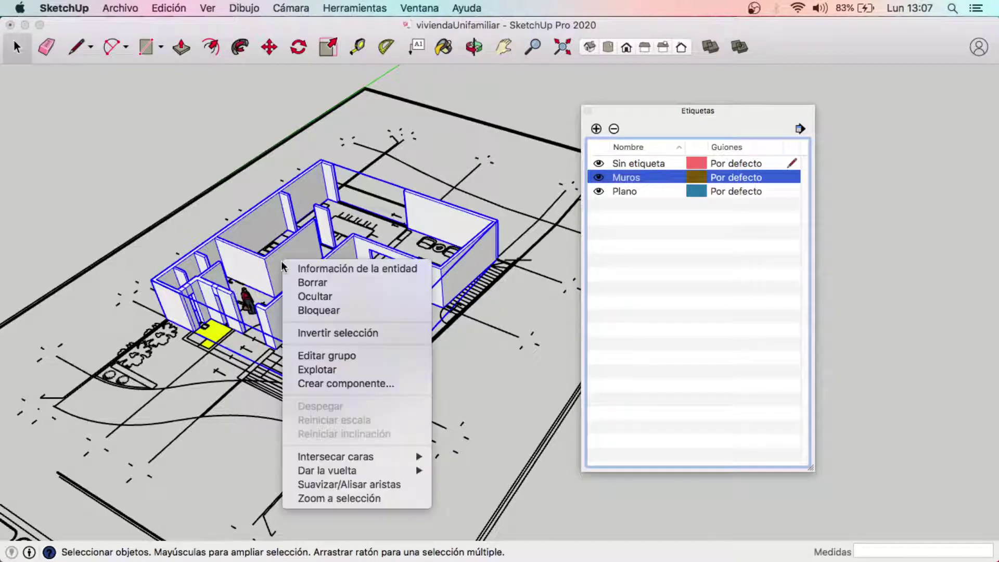
click(320, 268)
click(421, 203)
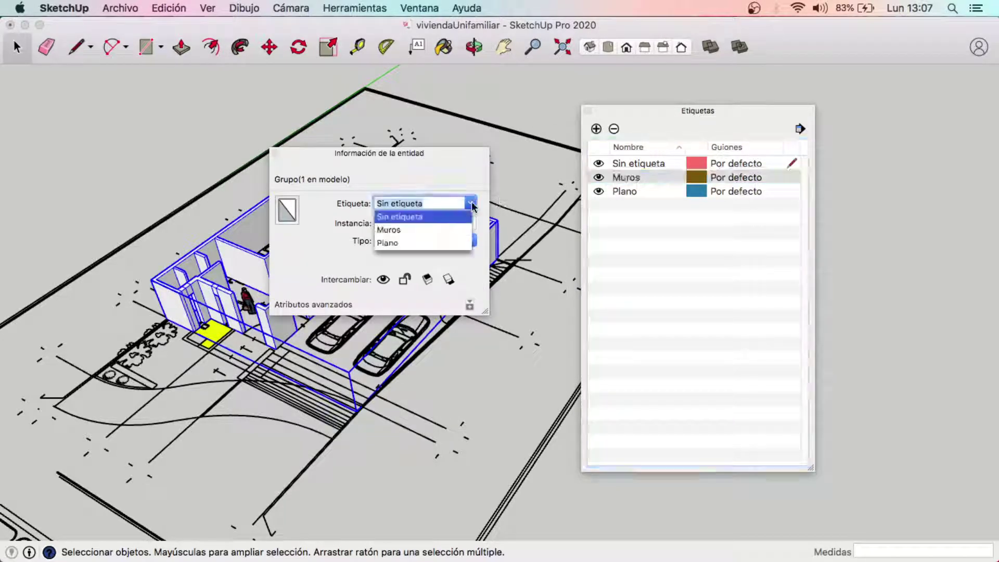
click(410, 229)
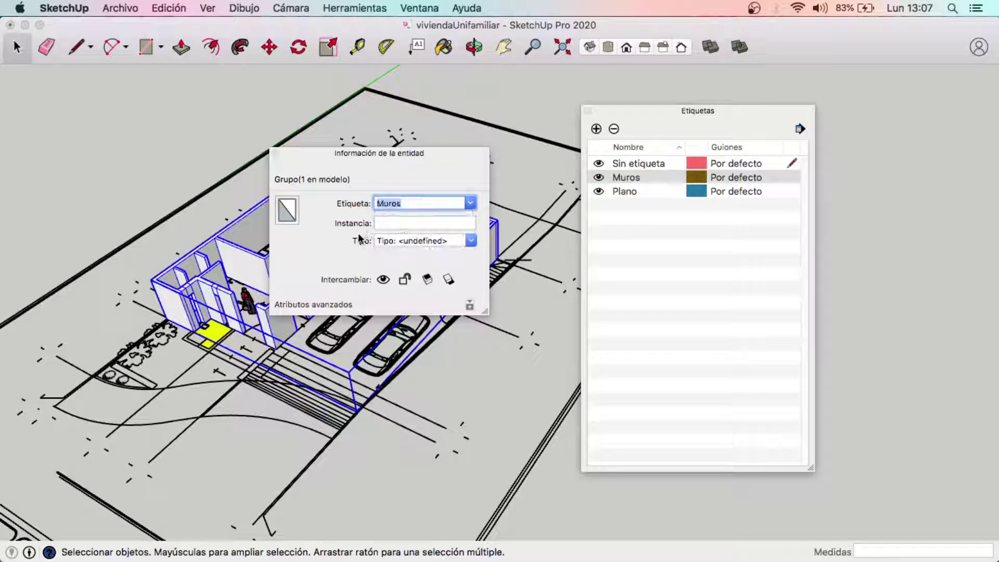
click(405, 283)
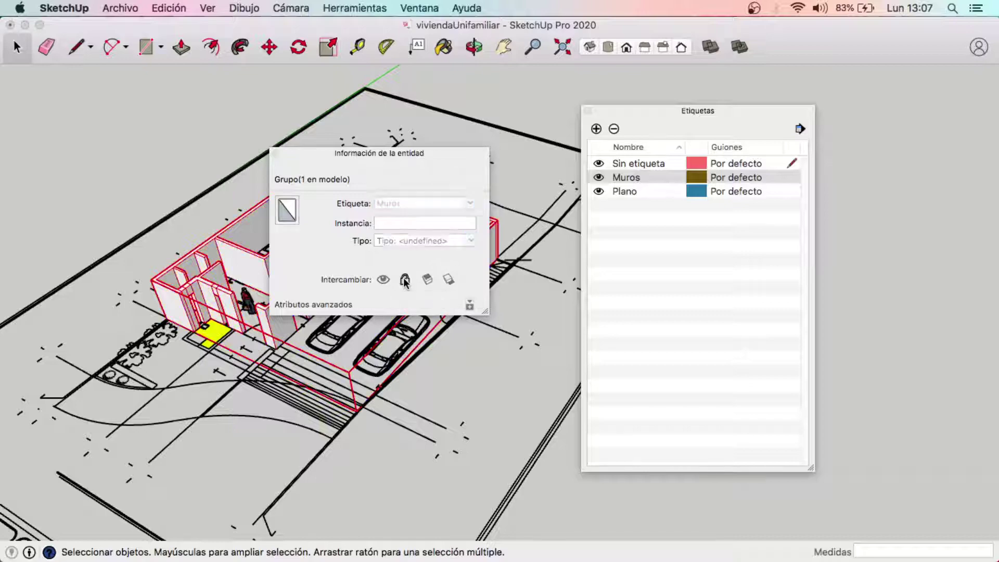
click(126, 157)
click(275, 154)
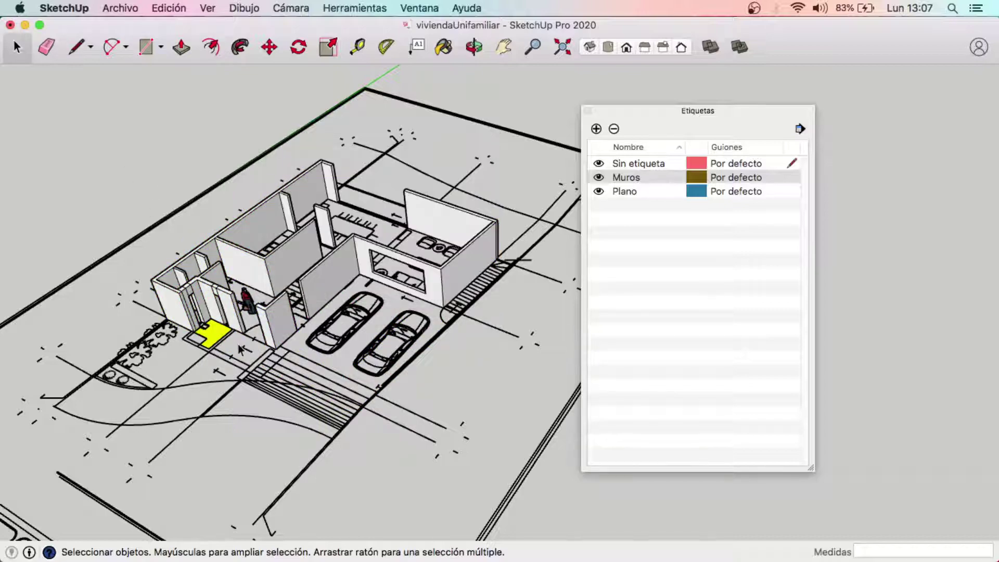
mouse_move(230, 226)
middle_down()
mouse_move(208, 261)
mouse_move(239, 279)
mouse_move(302, 283)
mouse_move(445, 339)
middle_up()
scroll(200, 276, up, 5)
click(324, 285)
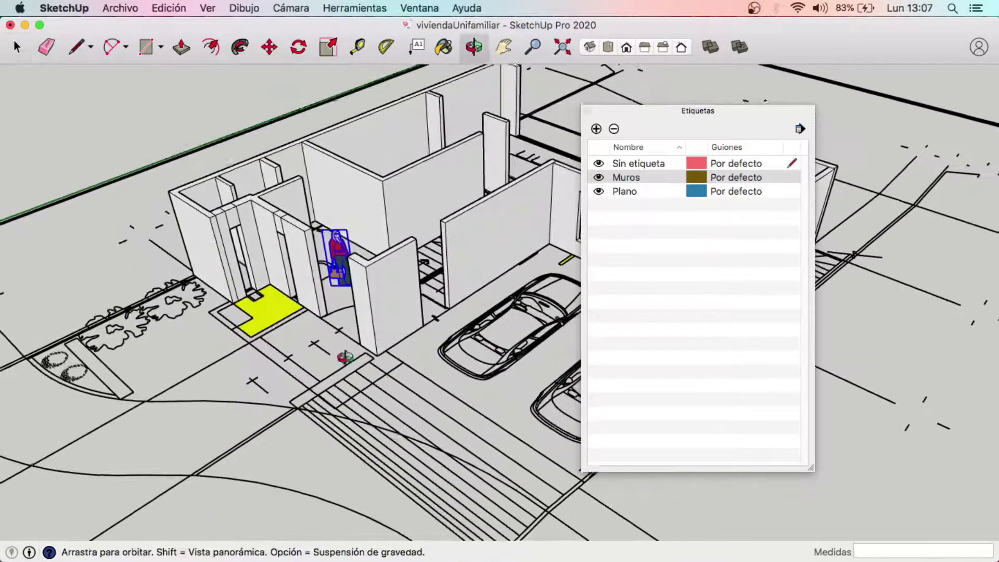
mouse_move(484, 385)
middle_down()
mouse_move(373, 291)
mouse_move(372, 342)
mouse_move(458, 354)
mouse_move(374, 308)
mouse_move(490, 297)
mouse_move(552, 271)
middle_up()
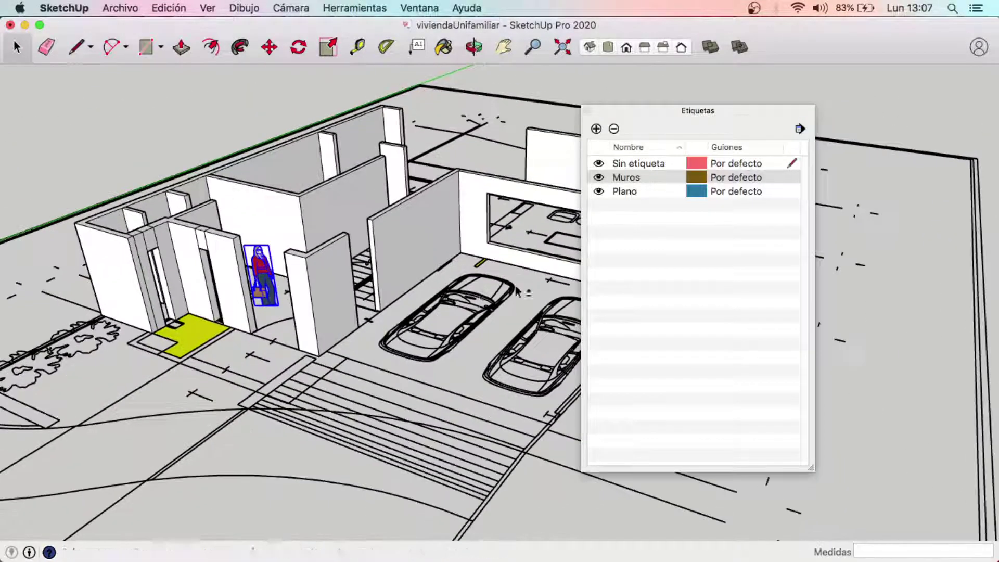
Add a new tag named Referencias/Objetos.
click(597, 129)
text(Refere)
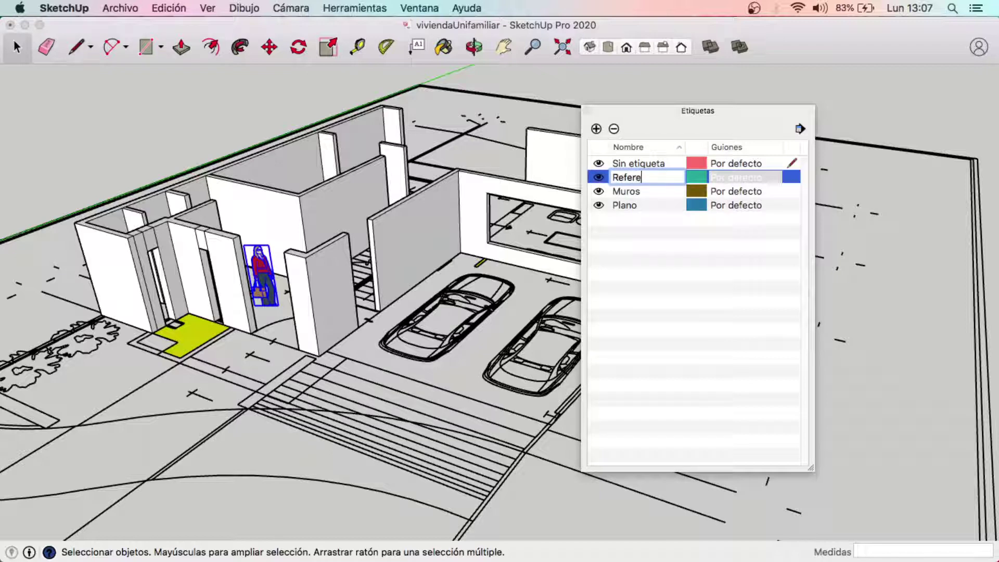
text(nci)
text(eto)
text(s)
key(Return)
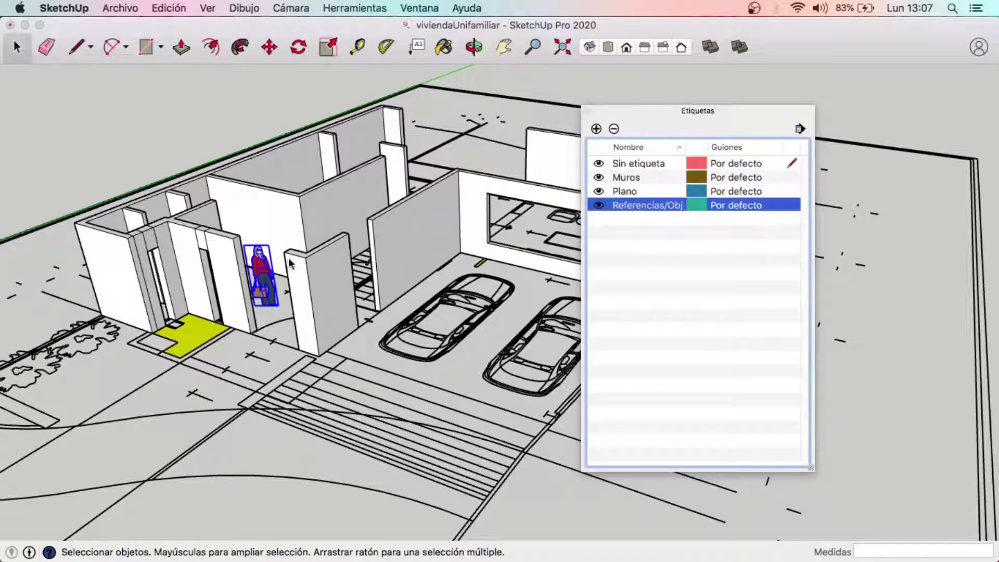
Put the person figure on the Referencias/Objetos tag and turn that tag off.
right_click(262, 267)
click(256, 267)
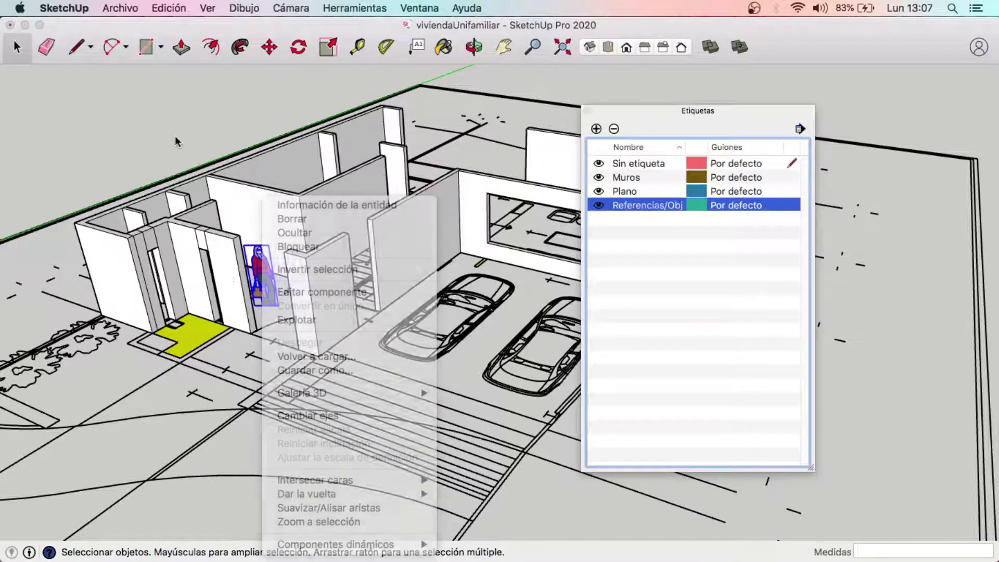
right_click(264, 263)
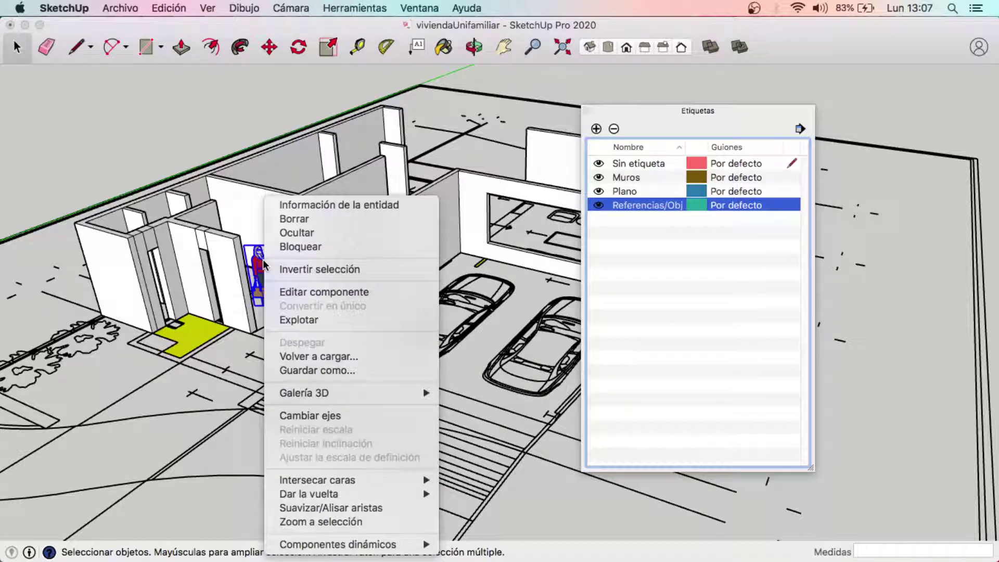
click(350, 206)
click(468, 205)
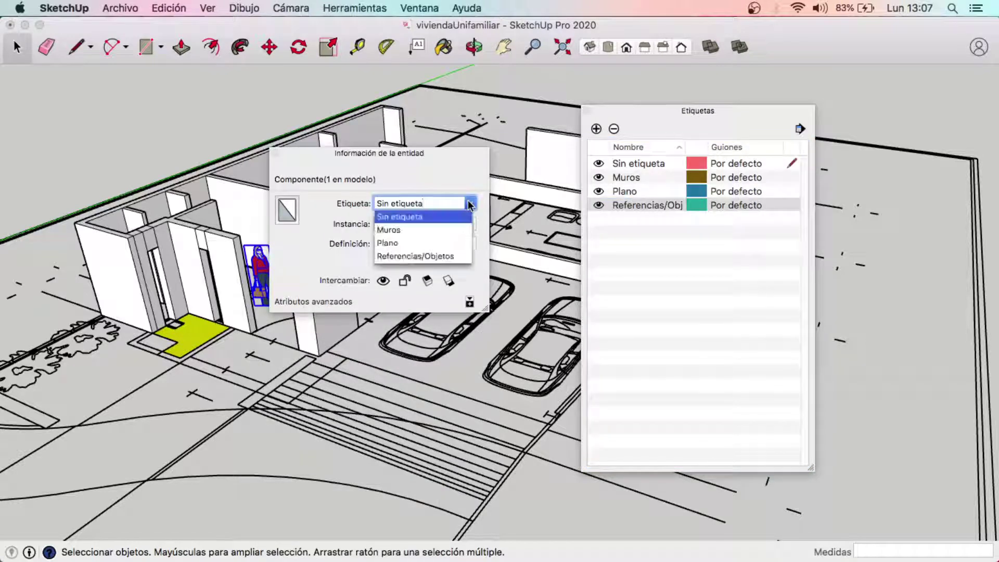
click(406, 261)
click(145, 93)
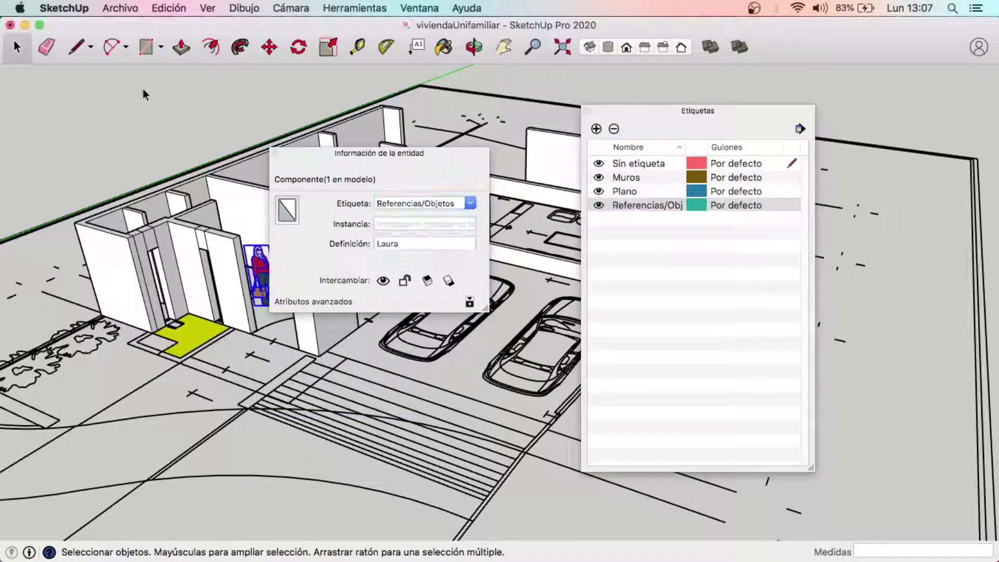
click(275, 153)
click(599, 206)
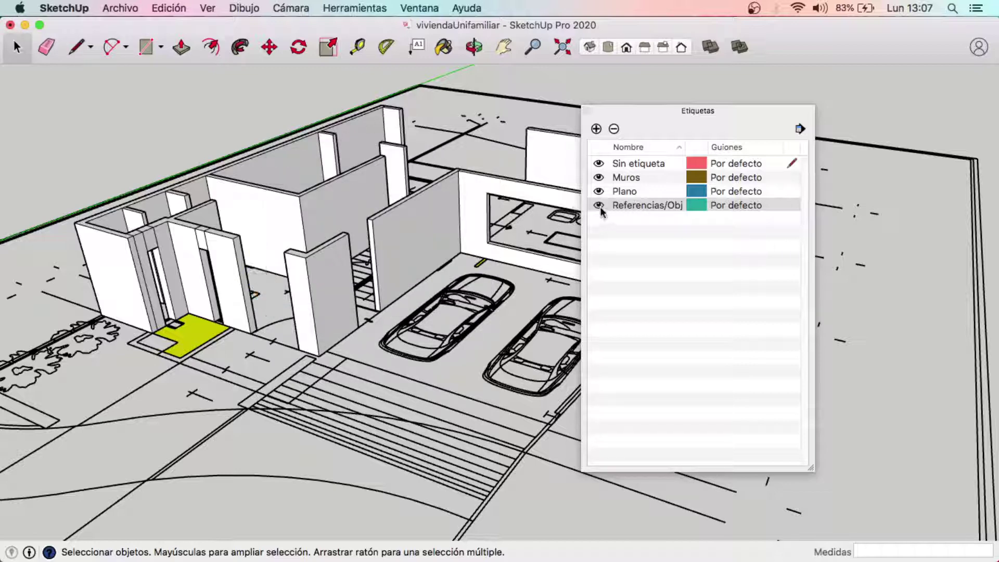
Hide the Referencias/Objetos and Plano tags so only the walls show.
click(600, 207)
click(601, 207)
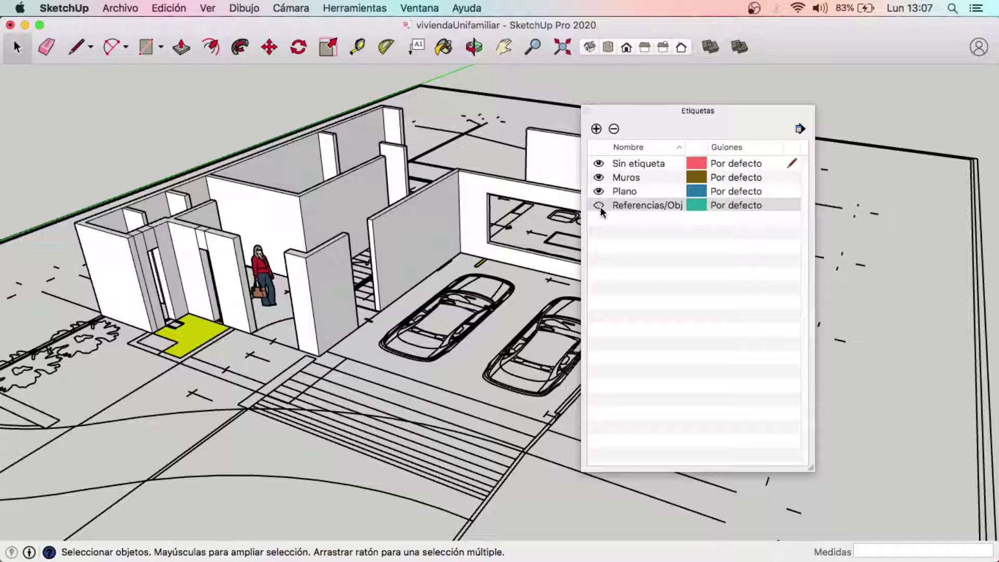
click(601, 207)
click(600, 207)
click(599, 191)
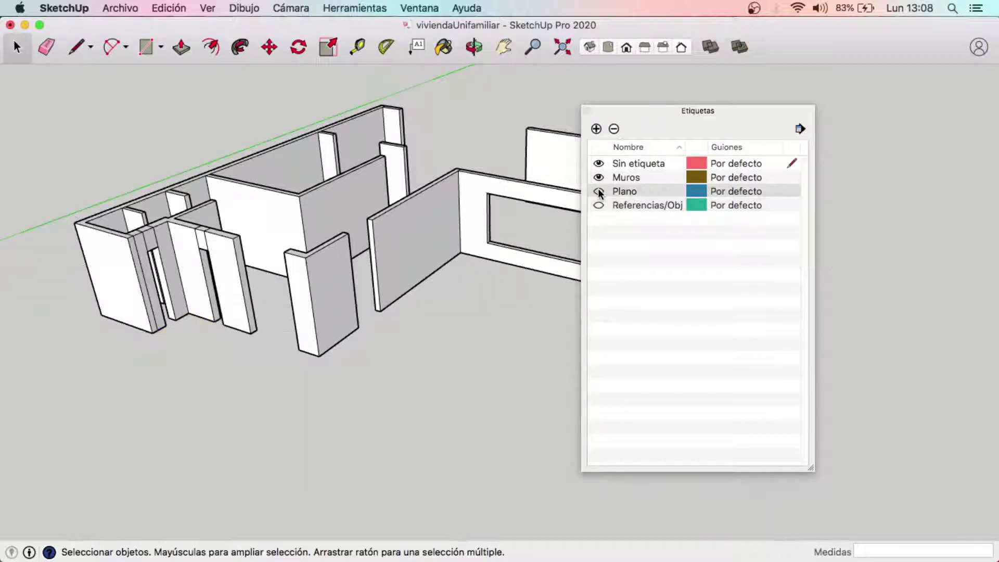
click(632, 177)
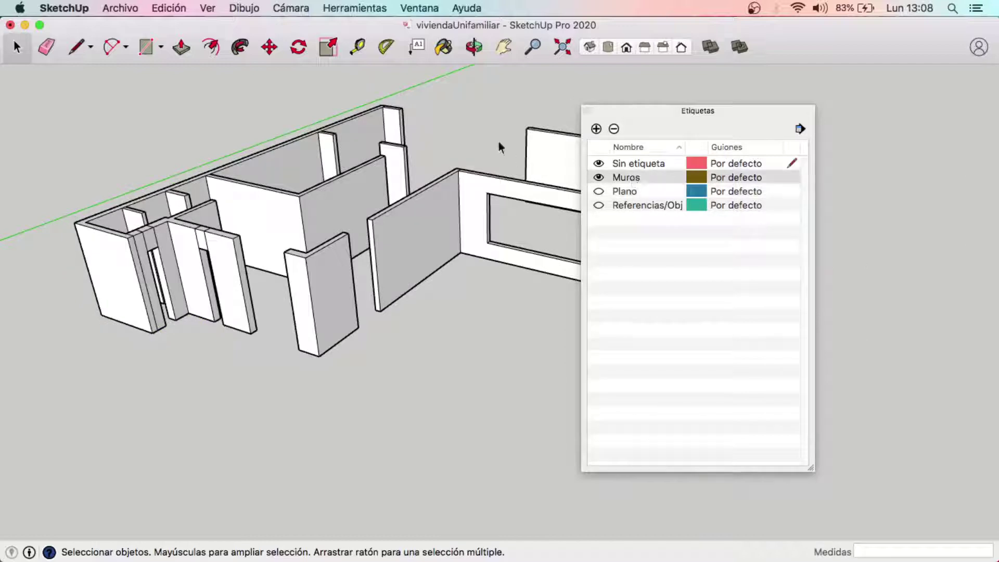
Orbit and pan to the walls' left end and add a new tag, Etiqueta1.
mouse_move(522, 199)
middle_down()
mouse_move(473, 252)
mouse_move(507, 200)
mouse_move(348, 207)
middle_up()
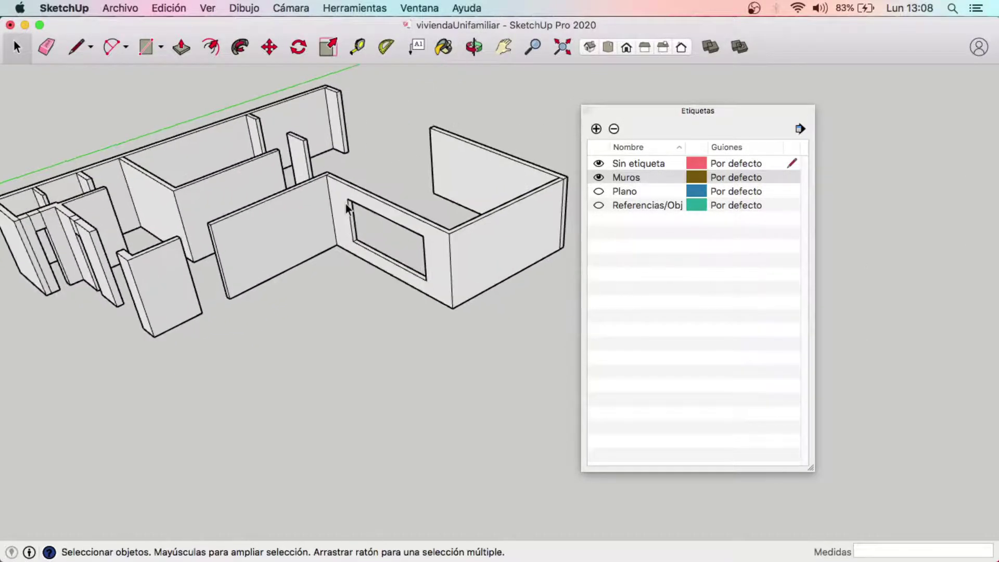
shift+middle_drag(430, 141, 480, 187)
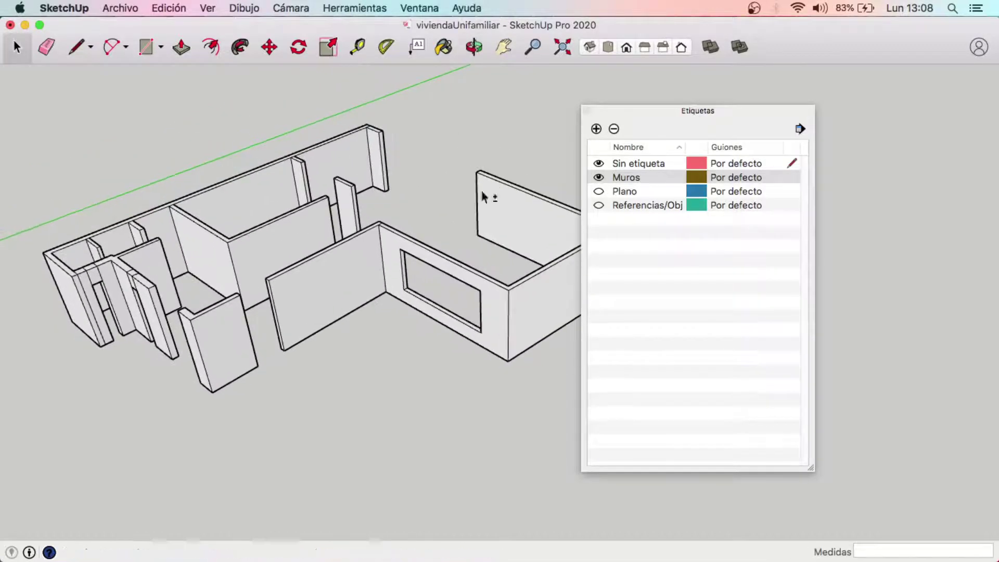
click(597, 129)
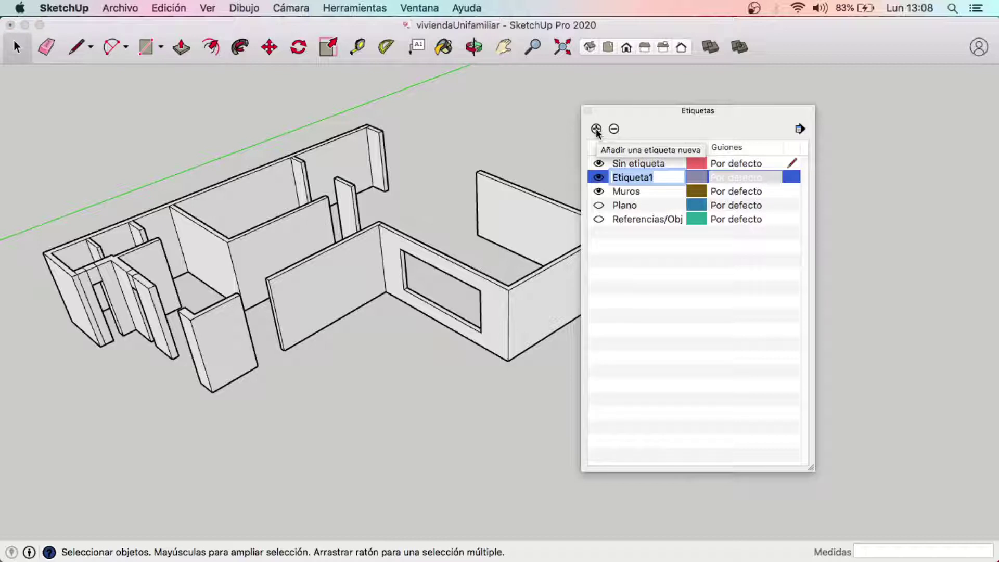
Rename Etiqueta1 to Techo, making five tags in total.
text(Techo)
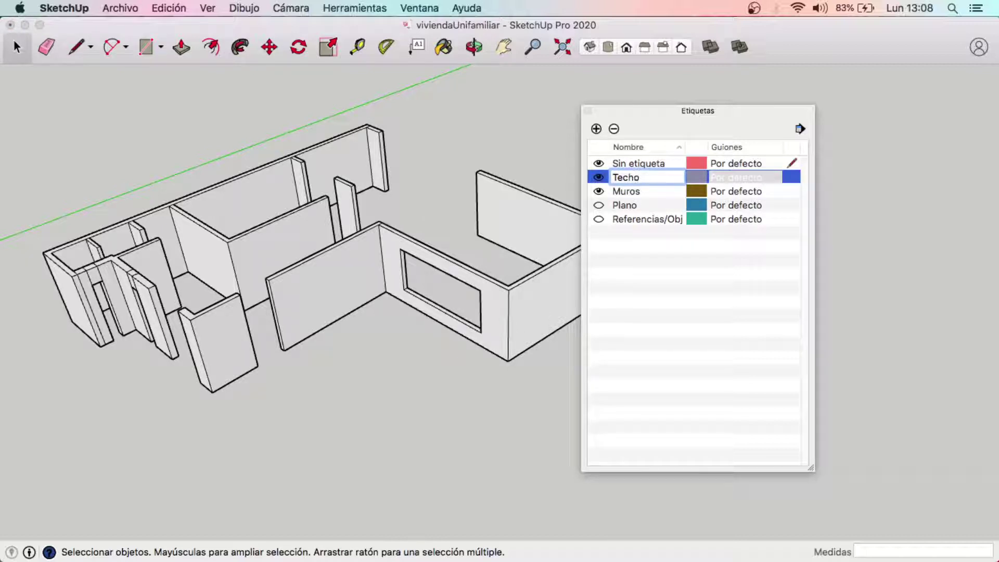
key(Return)
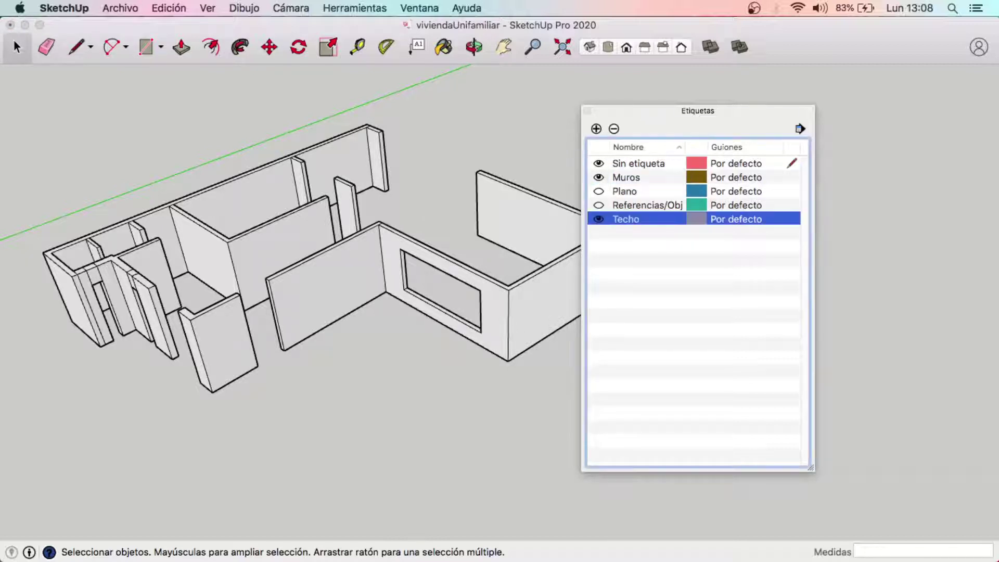
click(428, 342)
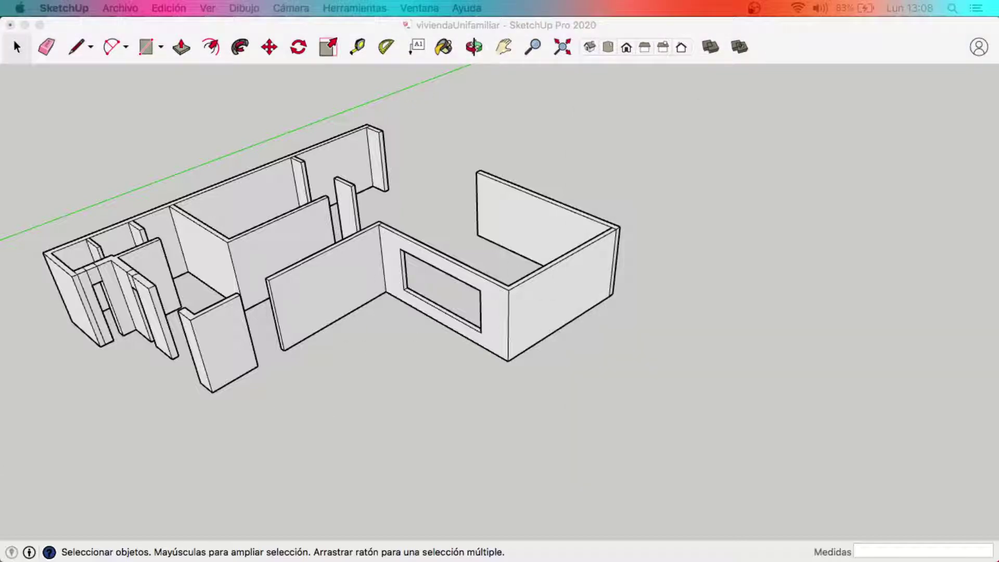
click(860, 42)
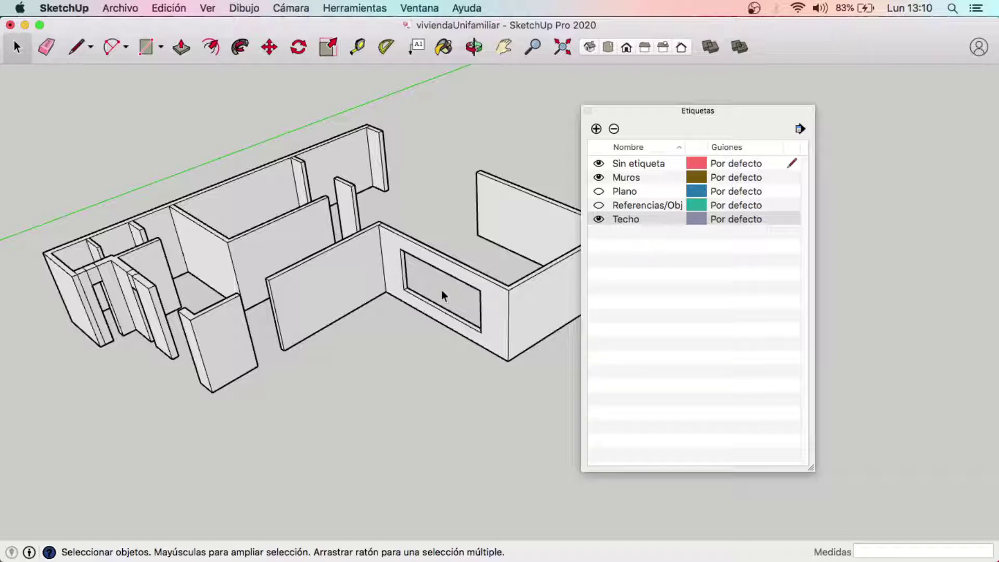
click(451, 270)
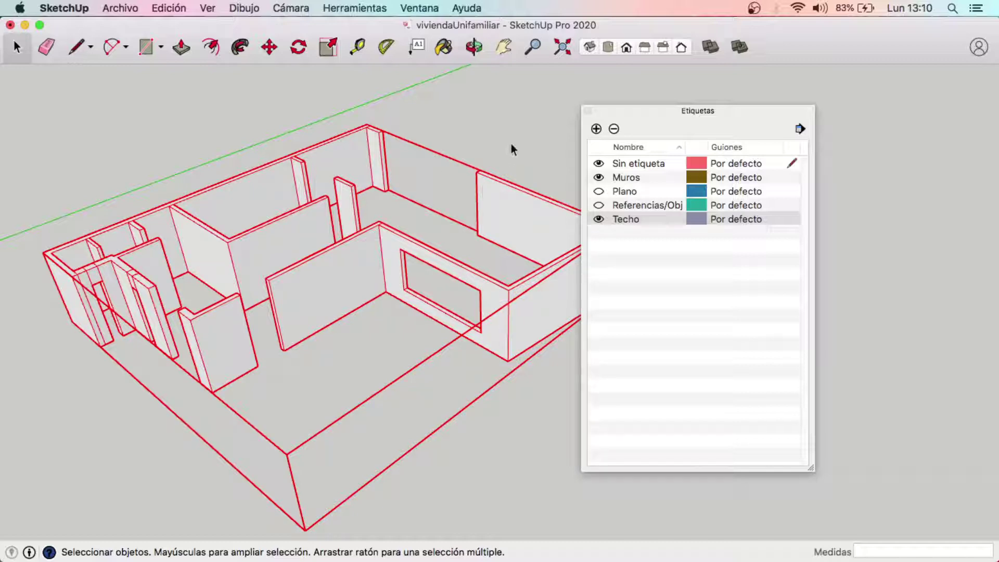
mouse_move(520, 139)
middle_down()
mouse_move(475, 205)
mouse_move(484, 205)
mouse_move(411, 196)
middle_up()
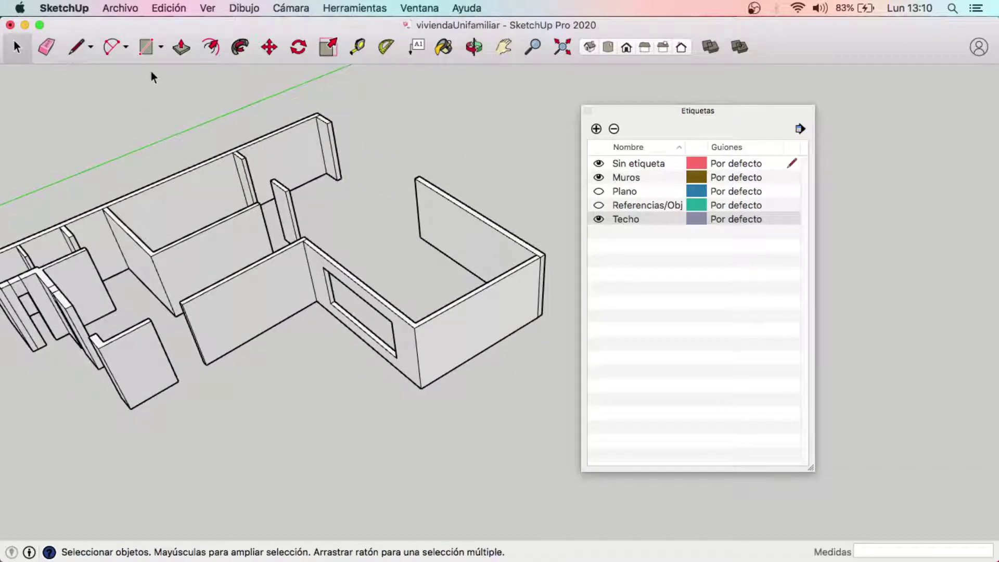
Draw a rectangular roof face from one outer wall corner to the opposite corner.
click(152, 48)
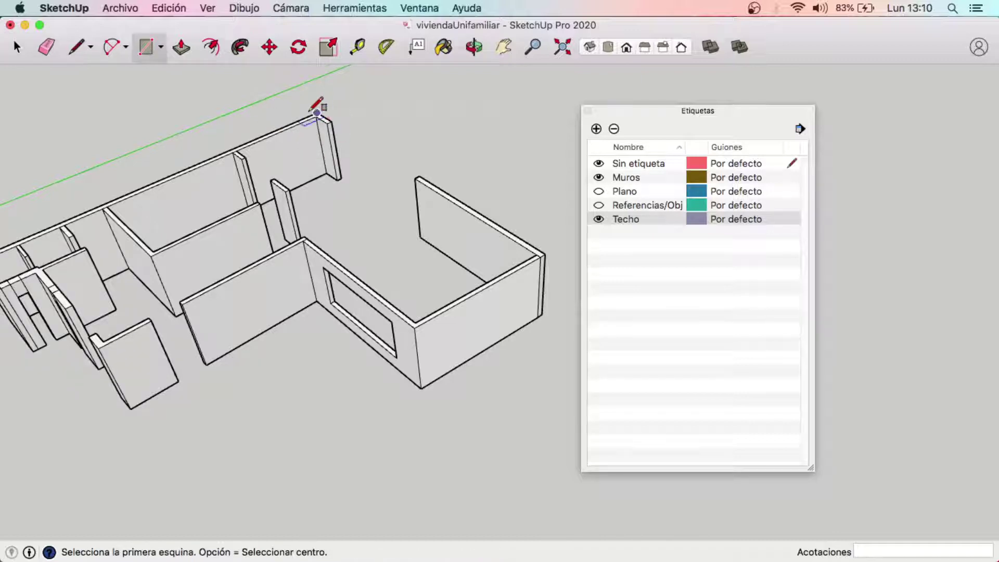
scroll(316, 107, up, 1)
scroll(339, 131, up, 2)
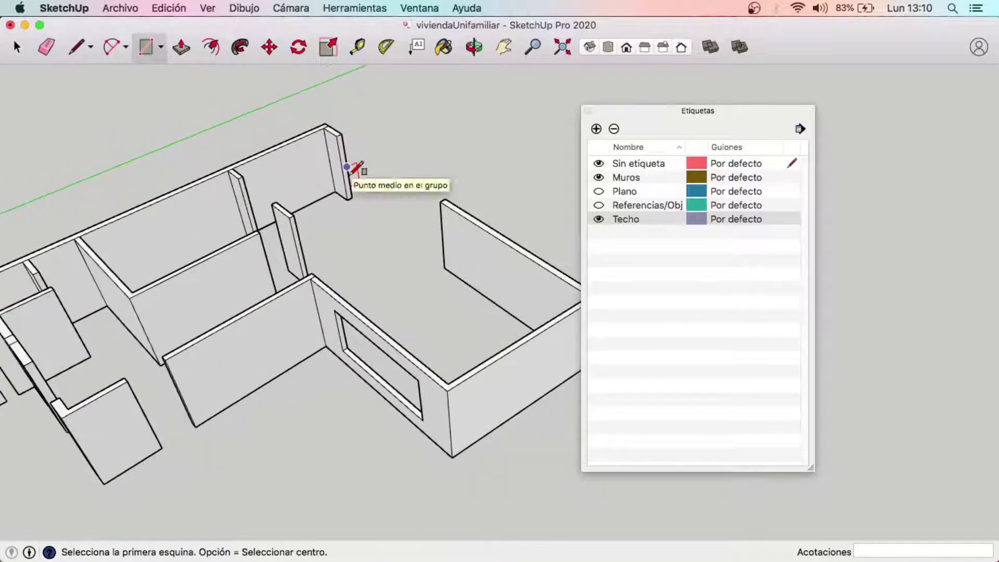
click(325, 124)
middle_drag(171, 273, 335, 223)
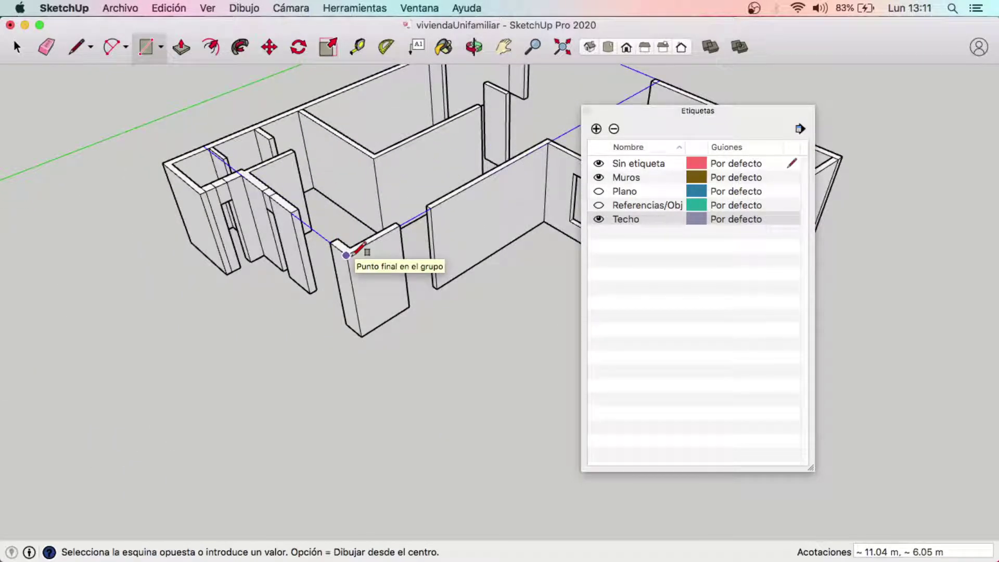
click(346, 255)
click(20, 47)
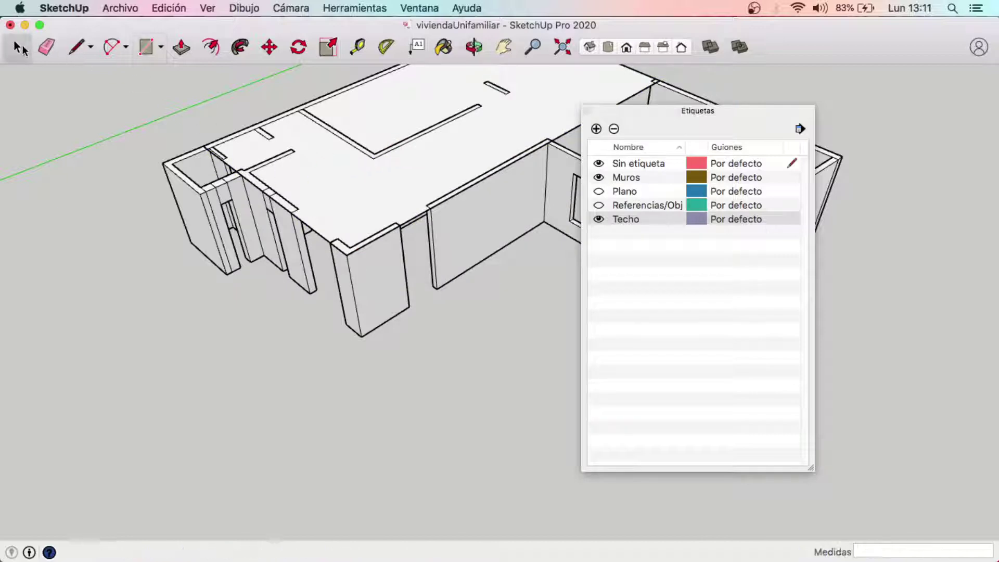
Draw a line from the outer to the inner wall corner to split the roof face.
middle_drag(175, 189, 320, 249)
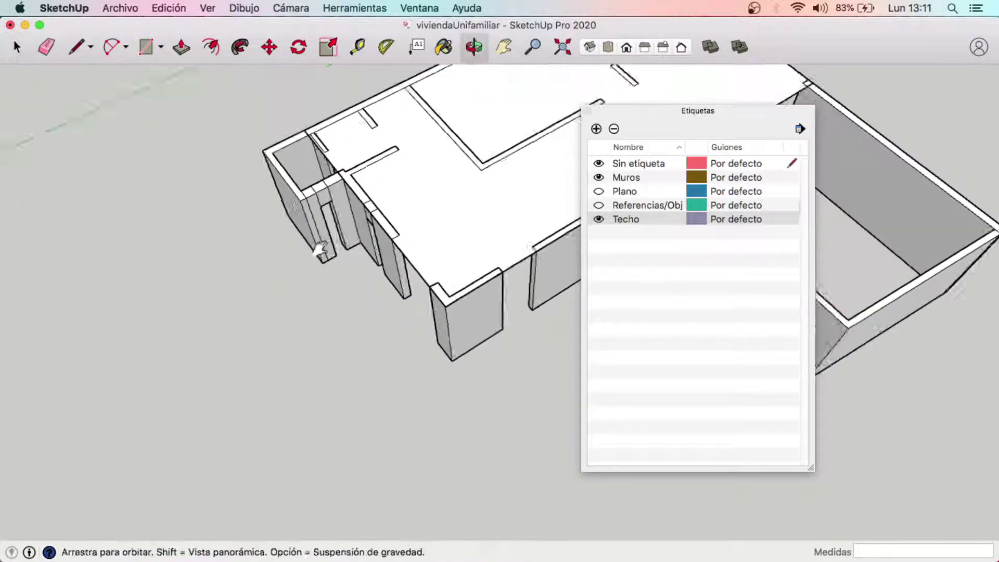
scroll(286, 264, up, 3)
scroll(286, 264, up, 3)
middle_drag(286, 265, 270, 203)
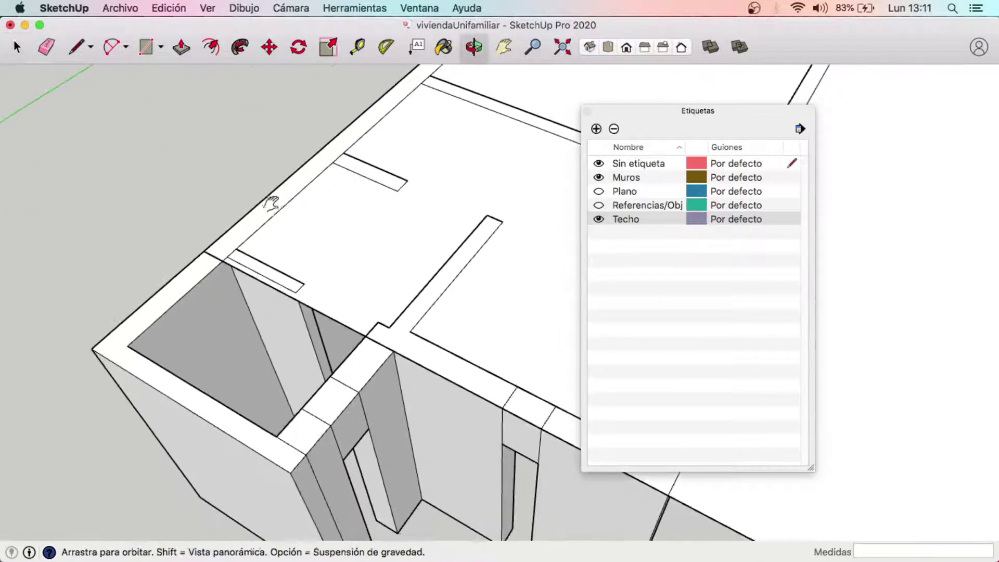
click(78, 47)
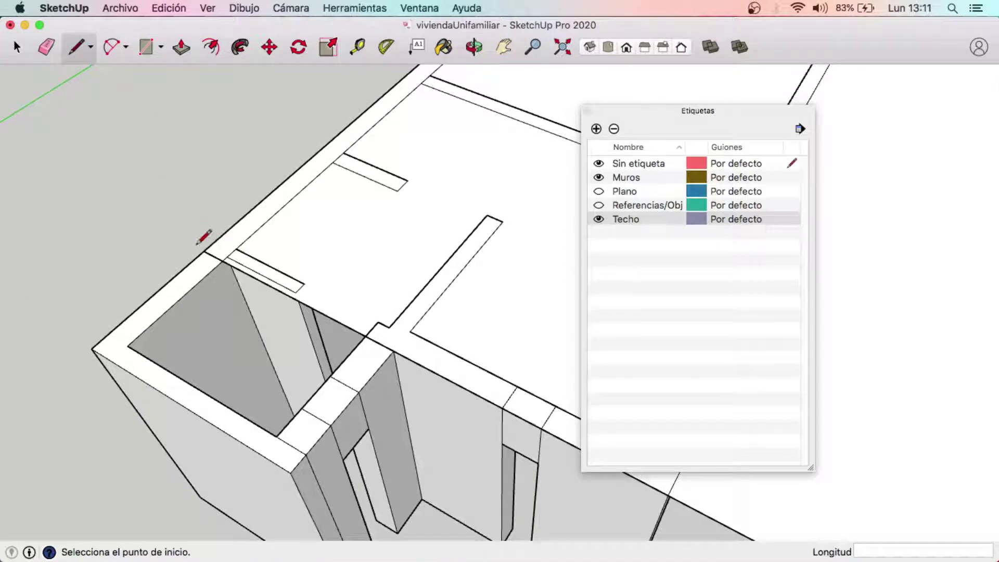
click(92, 349)
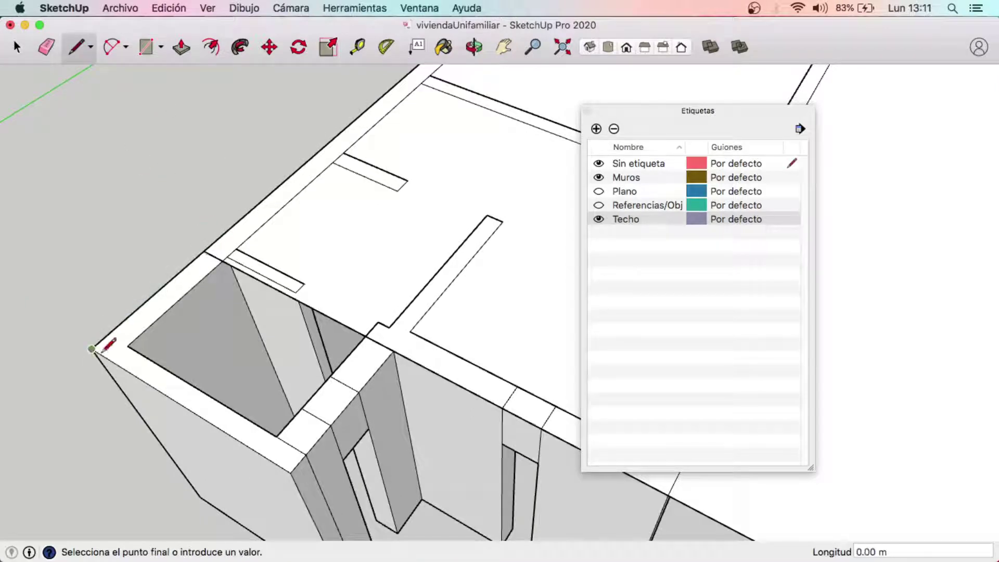
click(290, 473)
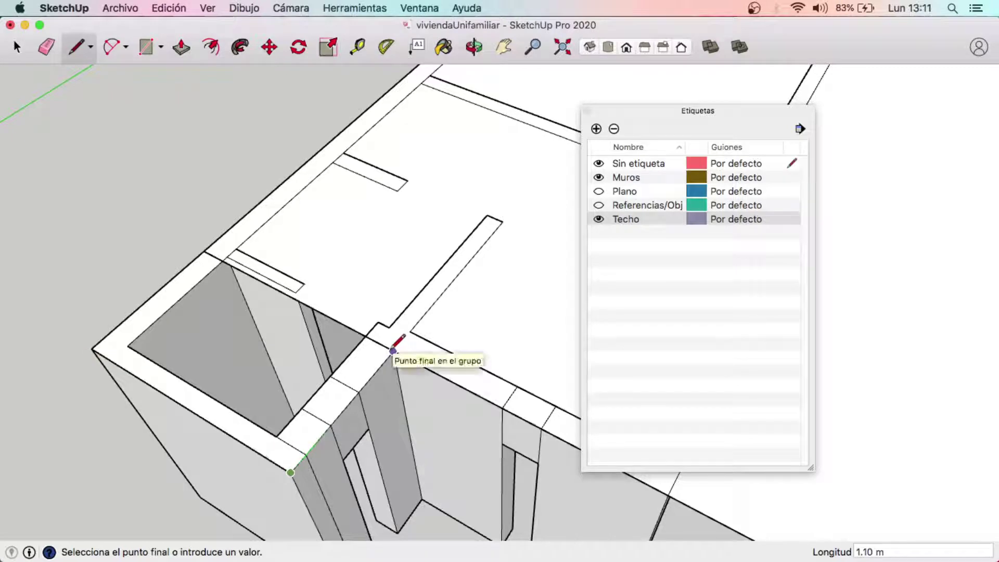
click(393, 350)
key(space)
scroll(301, 162, down, 3)
Orbit around the house to look down into the open side room.
scroll(300, 162, down, 2)
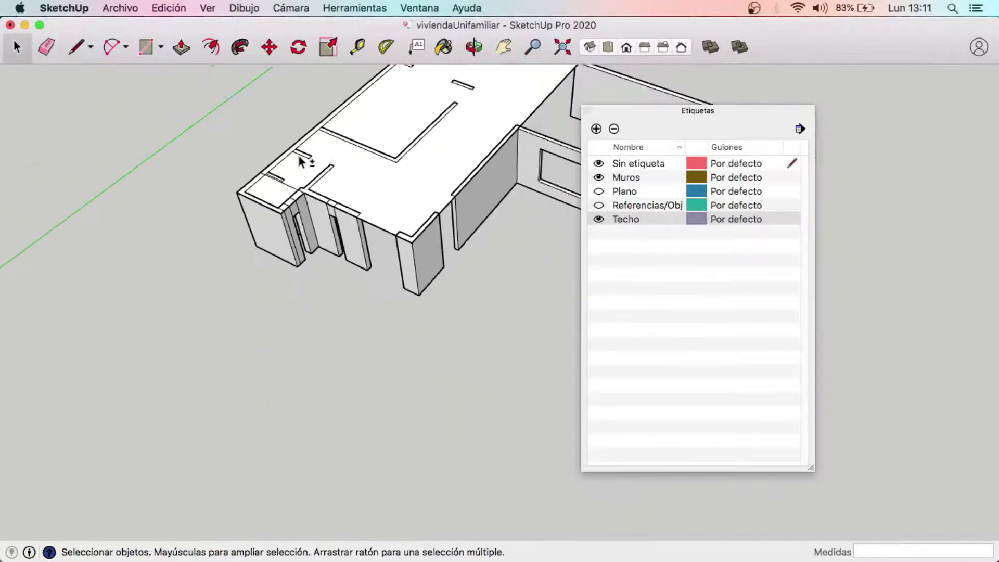
mouse_move(299, 162)
middle_down()
mouse_move(447, 210)
mouse_move(389, 242)
middle_up()
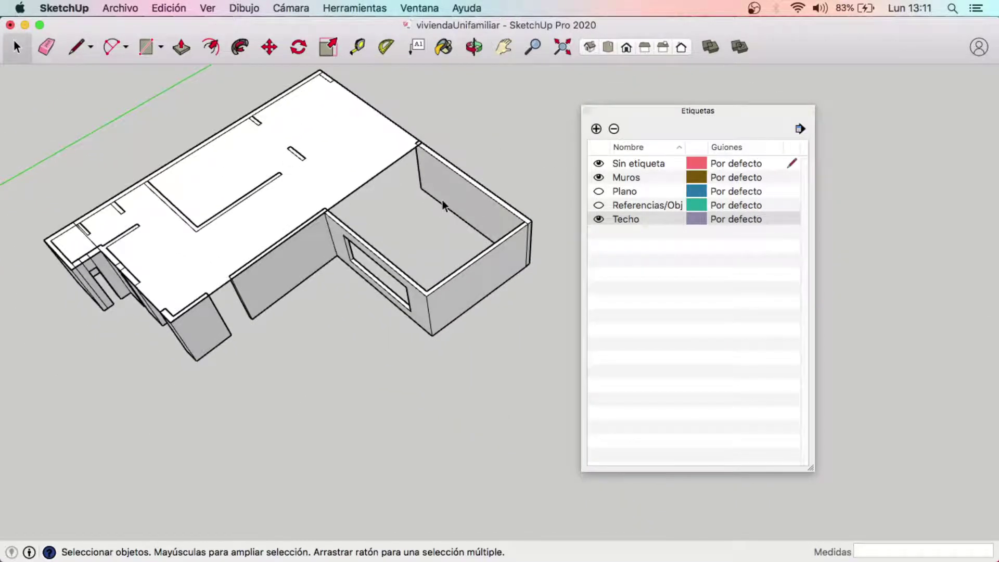
scroll(313, 149, up, 3)
middle_drag(375, 177, 223, 167)
scroll(289, 212, up, 2)
scroll(413, 303, up, 2)
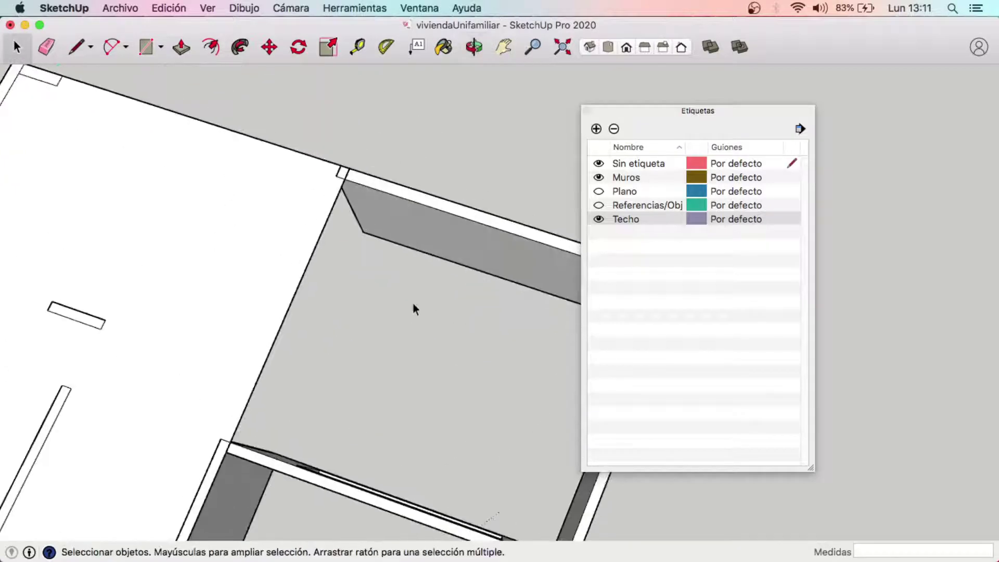
mouse_move(413, 304)
middle_down()
mouse_move(211, 234)
mouse_move(355, 294)
mouse_move(376, 167)
mouse_move(447, 229)
mouse_move(390, 256)
mouse_move(183, 211)
mouse_move(350, 188)
middle_up()
scroll(382, 328, up, 2)
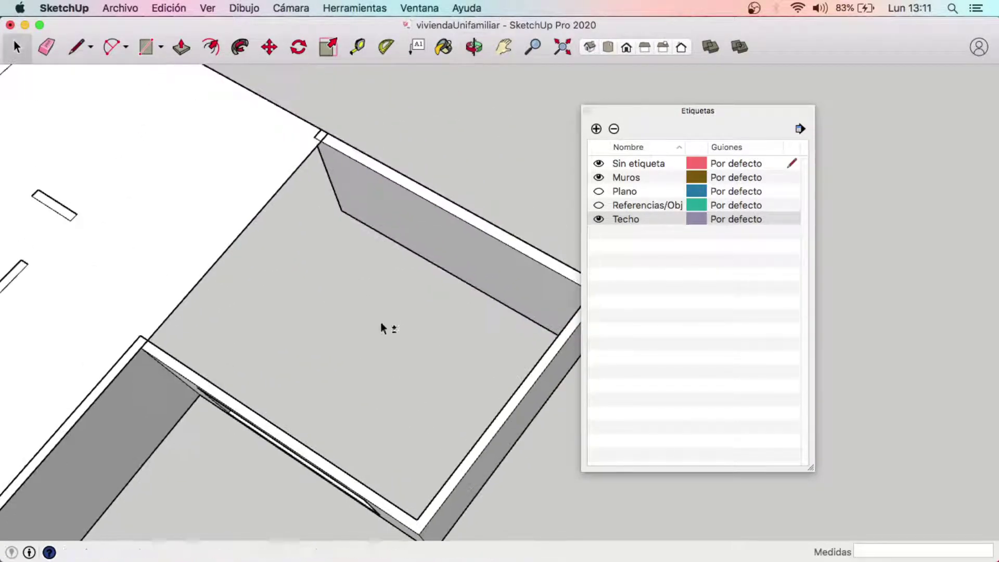
scroll(383, 328, down, 3)
middle_drag(330, 267, 334, 267)
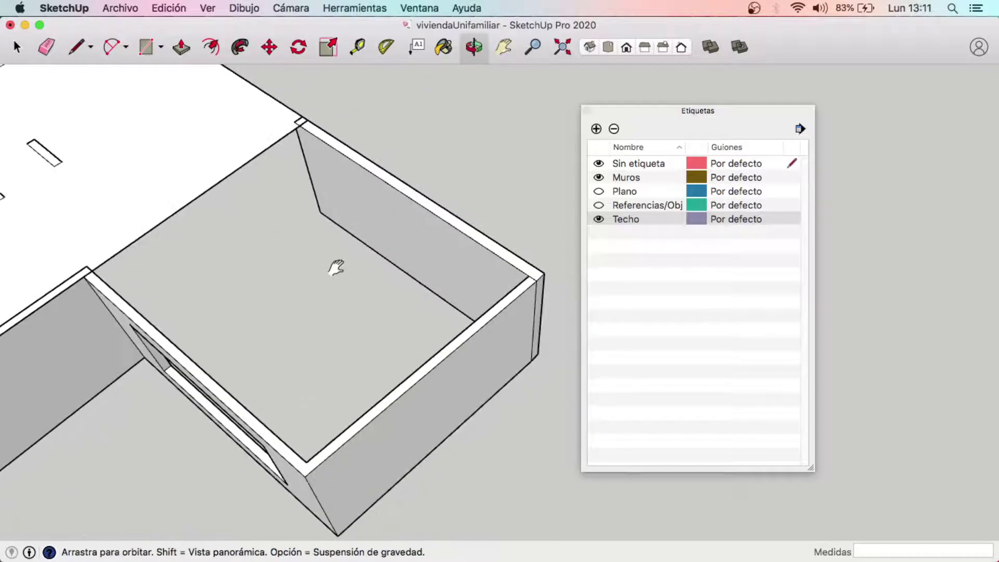
Draw edges between the side room's top wall corners to close its roof face.
click(75, 48)
click(83, 276)
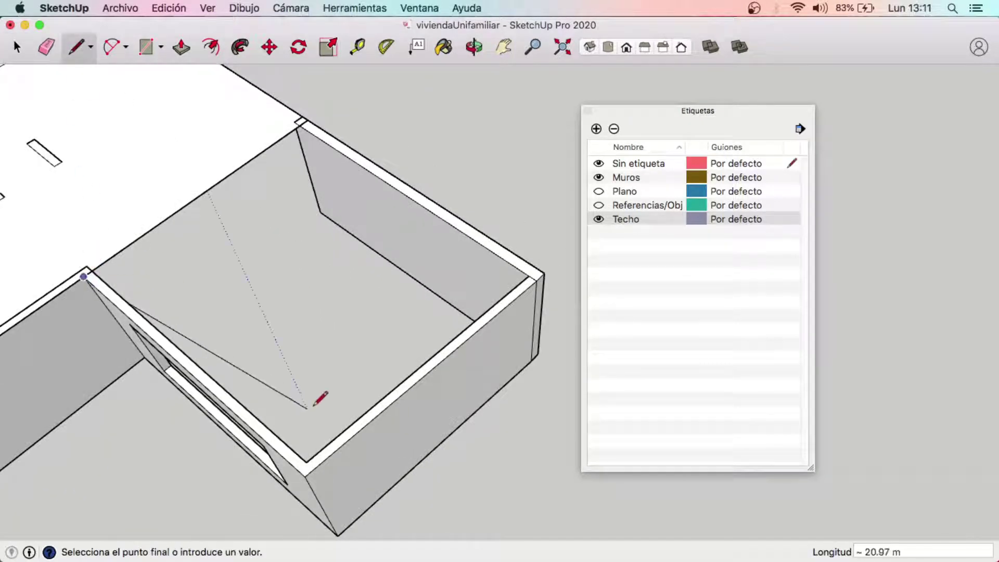
click(544, 273)
click(314, 117)
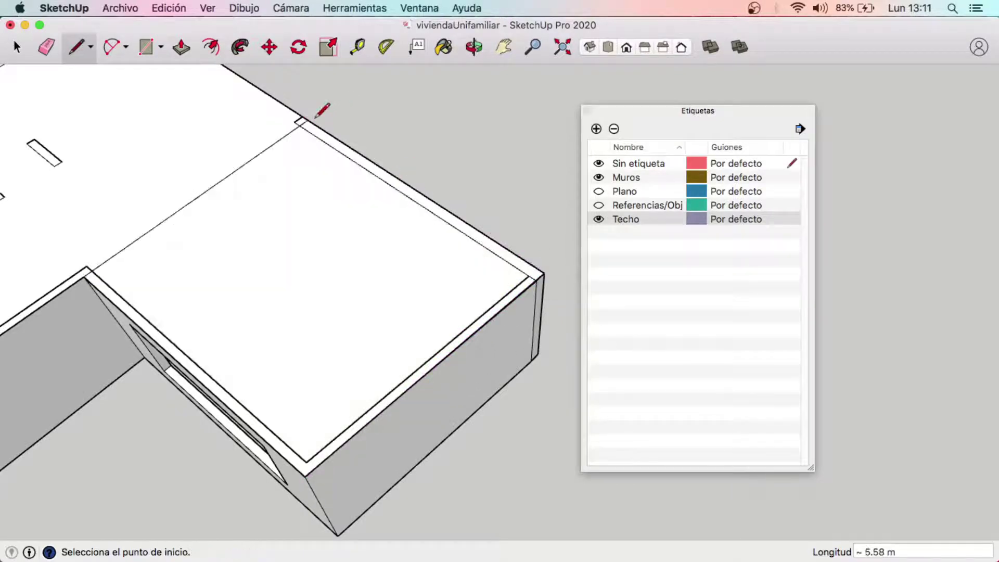
click(19, 48)
scroll(205, 196, down, 5)
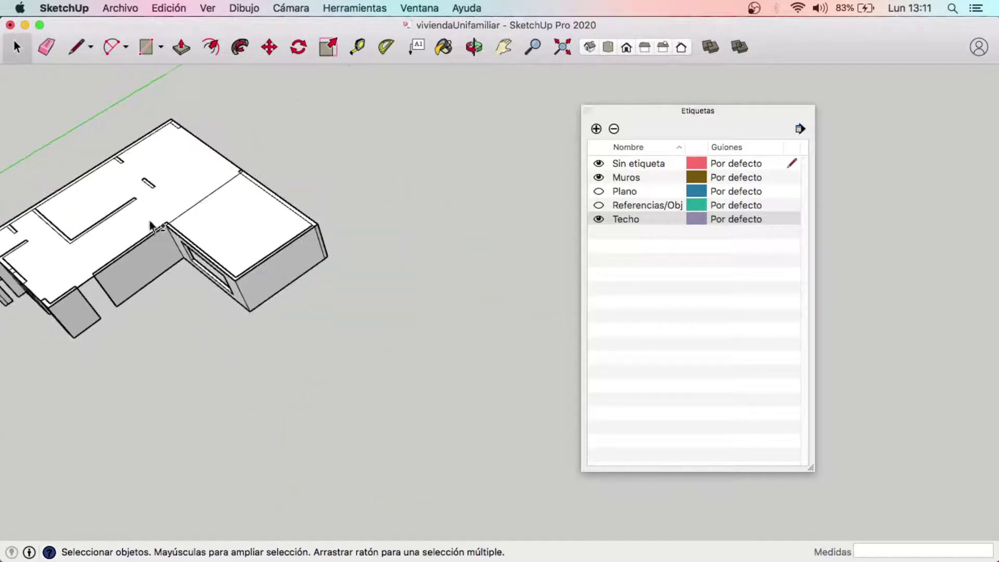
Select the roof faces and orbit to view the whole roof edge.
mouse_move(64, 126)
mouse_down()
mouse_move(486, 397)
mouse_move(482, 417)
mouse_up()
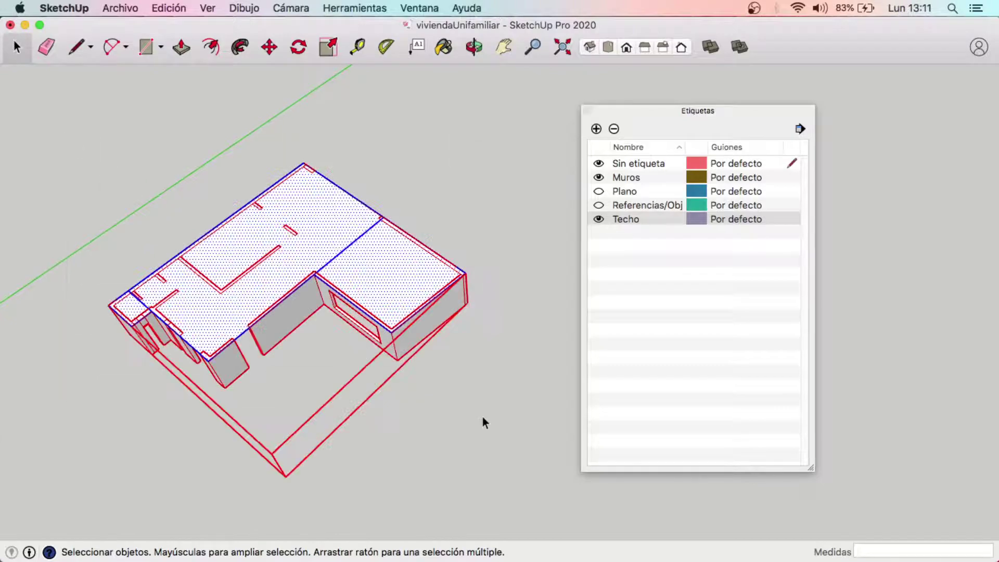
middle_drag(482, 417, 351, 336)
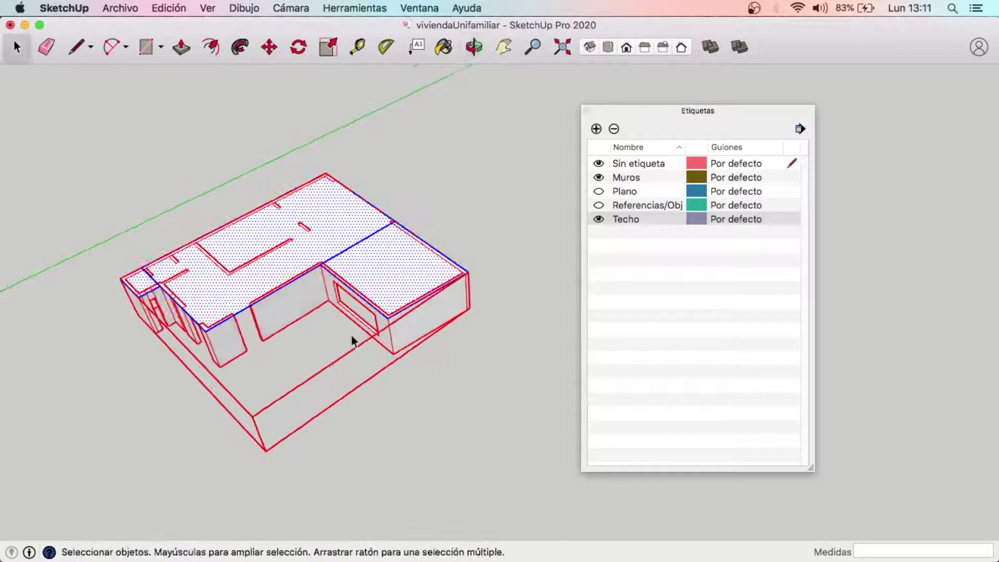
click(310, 298)
scroll(177, 268, up, 4)
mouse_move(180, 259)
middle_down()
mouse_move(62, 242)
mouse_move(267, 189)
mouse_move(269, 178)
middle_up()
scroll(348, 182, up, 3)
scroll(447, 279, up, 3)
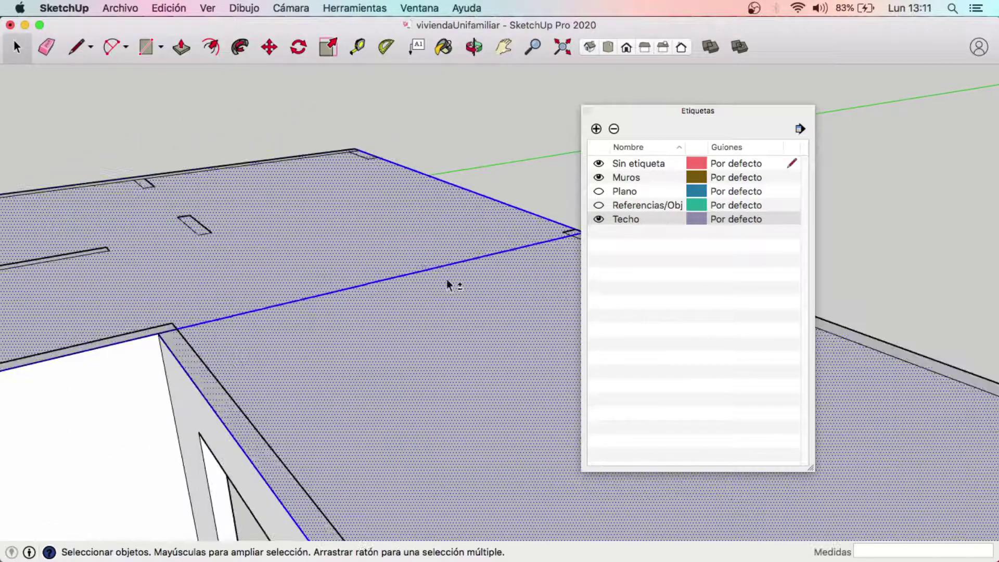
middle_drag(447, 279, 295, 79)
scroll(283, 169, down, 3)
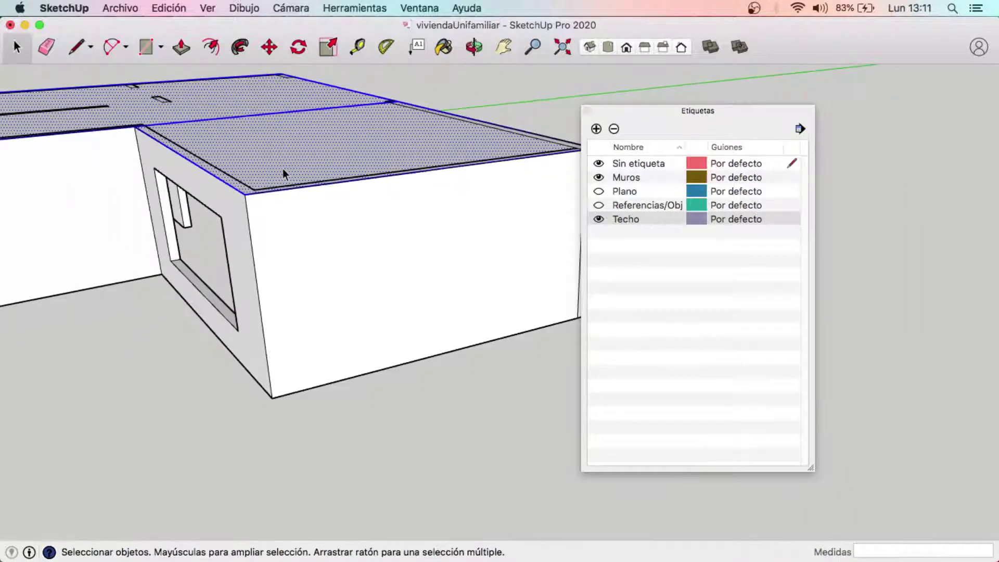
middle_drag(282, 168, 283, 226)
Raise the selected roof along the blue axis above the walls, then deselect it.
click(269, 46)
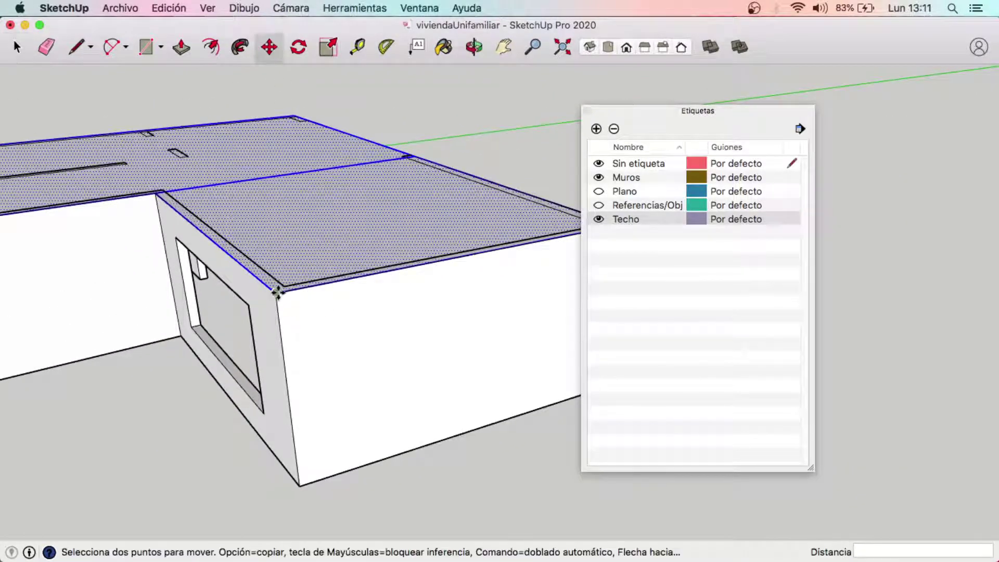
click(279, 284)
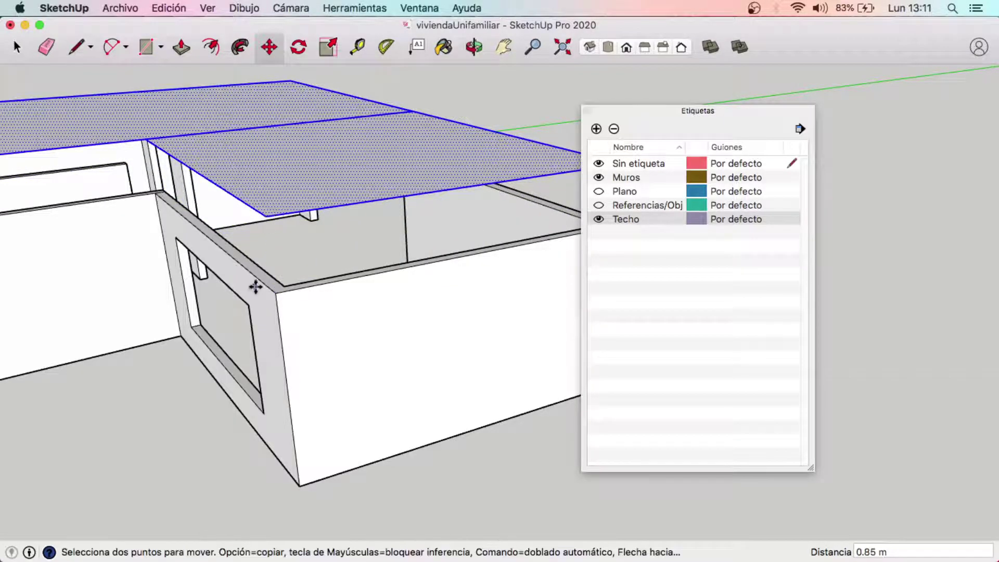
mouse_move(257, 285)
middle_down()
mouse_move(248, 210)
mouse_move(299, 325)
mouse_move(388, 310)
middle_up()
click(17, 47)
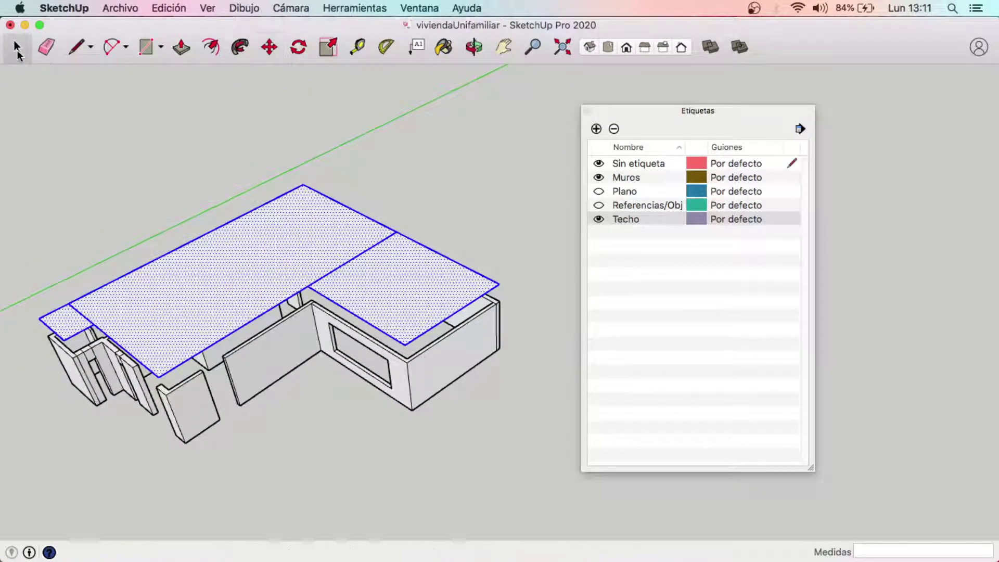
scroll(44, 234, up, 2)
click(84, 250)
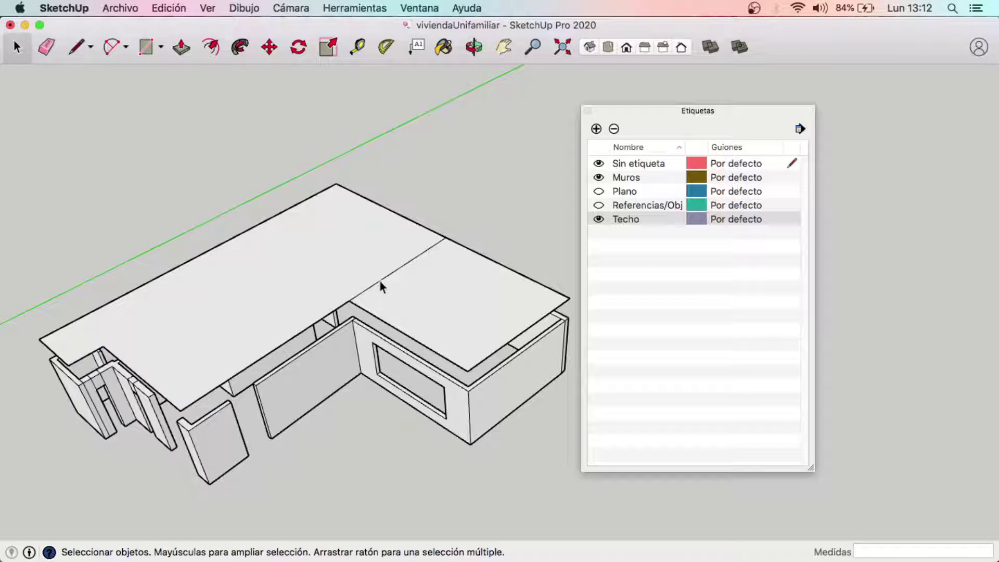
Push/Pull the roof face upward 0.15 m into a solid slab.
mouse_move(468, 285)
middle_down()
mouse_move(286, 152)
mouse_move(332, 123)
mouse_move(437, 176)
middle_up()
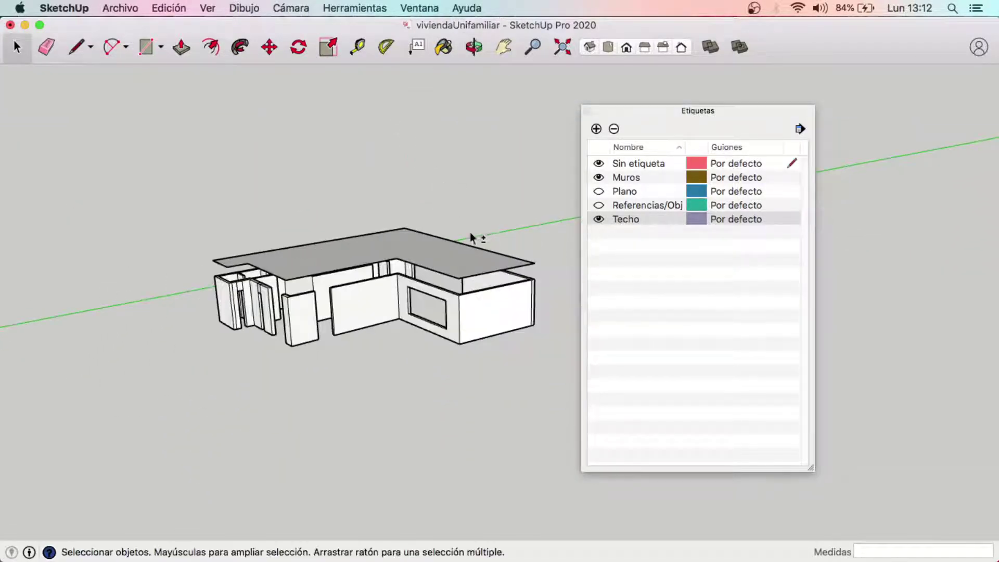
mouse_move(471, 238)
middle_down()
mouse_move(392, 220)
mouse_move(386, 260)
mouse_move(350, 229)
middle_up()
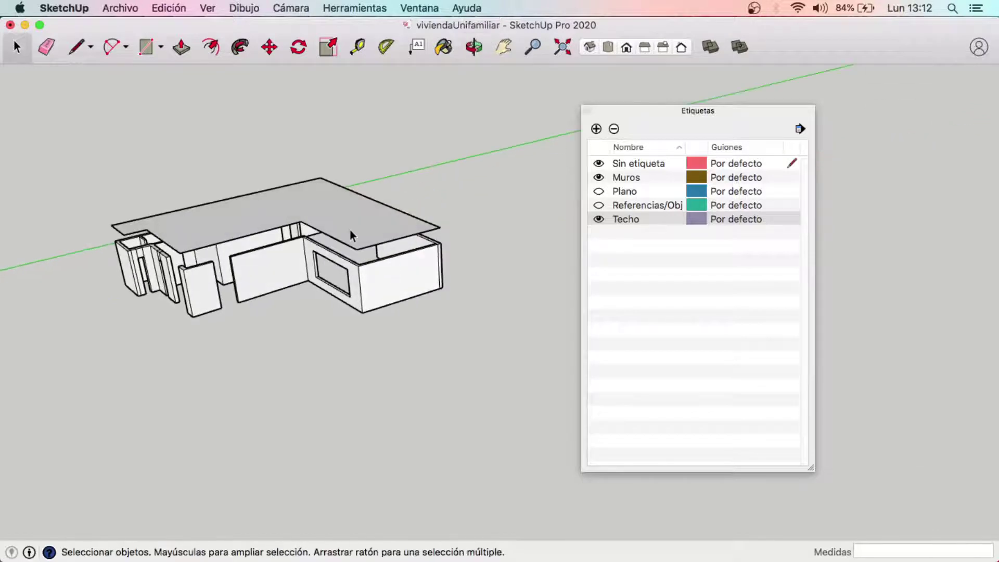
click(351, 232)
click(180, 51)
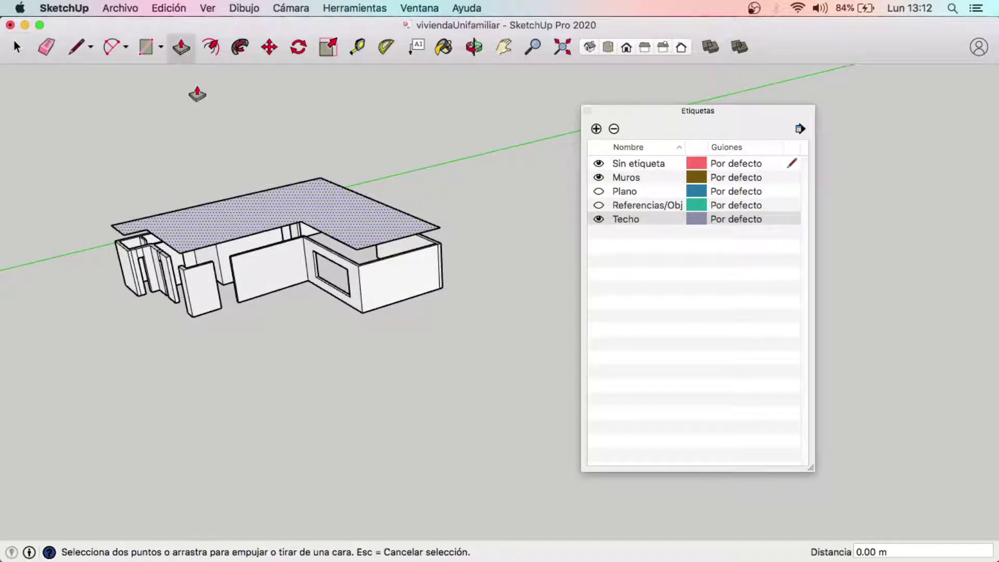
click(248, 226)
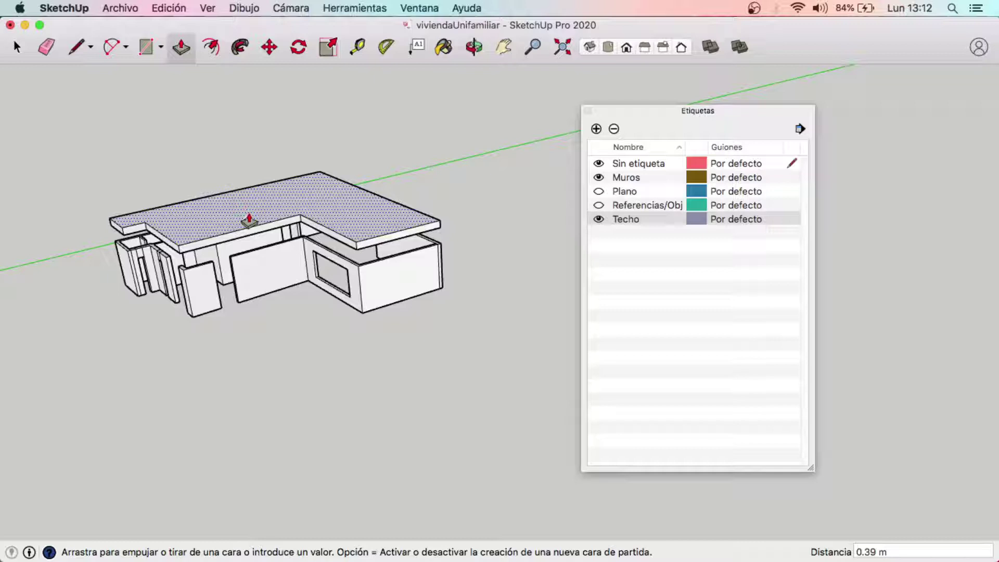
text(.15)
key(Return)
key(space)
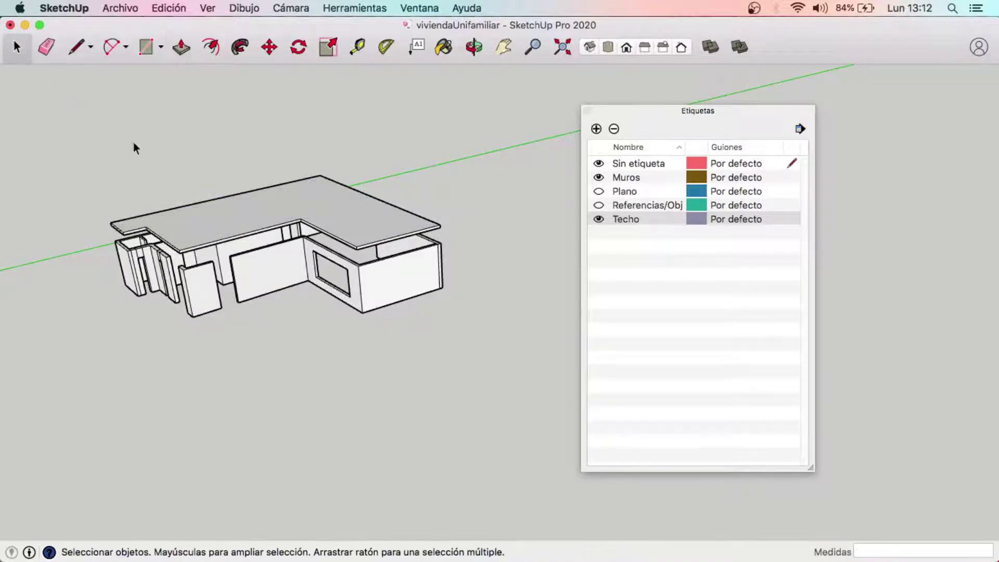
mouse_move(134, 143)
middle_down()
mouse_move(156, 179)
mouse_move(101, 145)
middle_up()
mouse_move(89, 129)
mouse_down()
mouse_move(486, 289)
mouse_move(492, 315)
mouse_up()
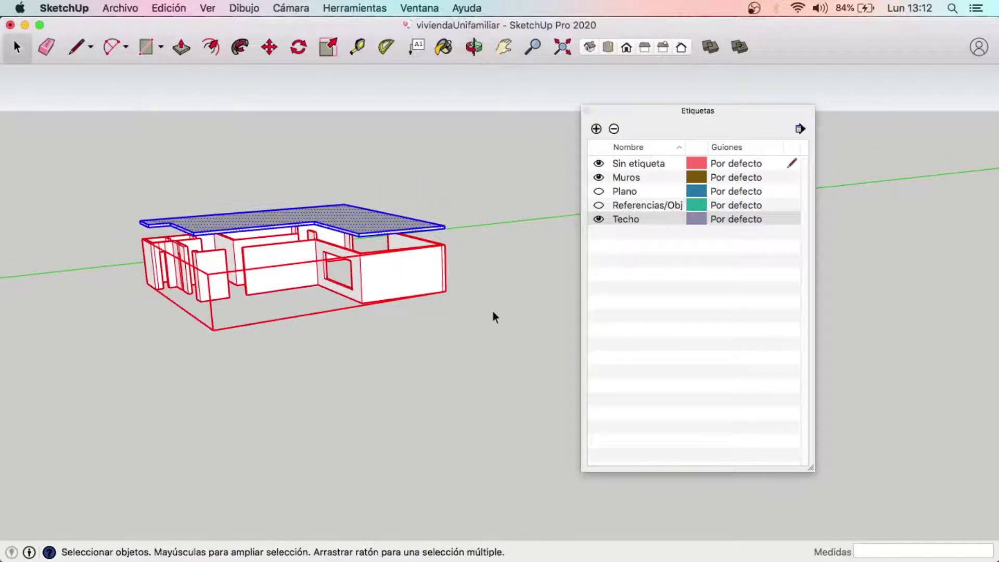
middle_drag(493, 313, 426, 302)
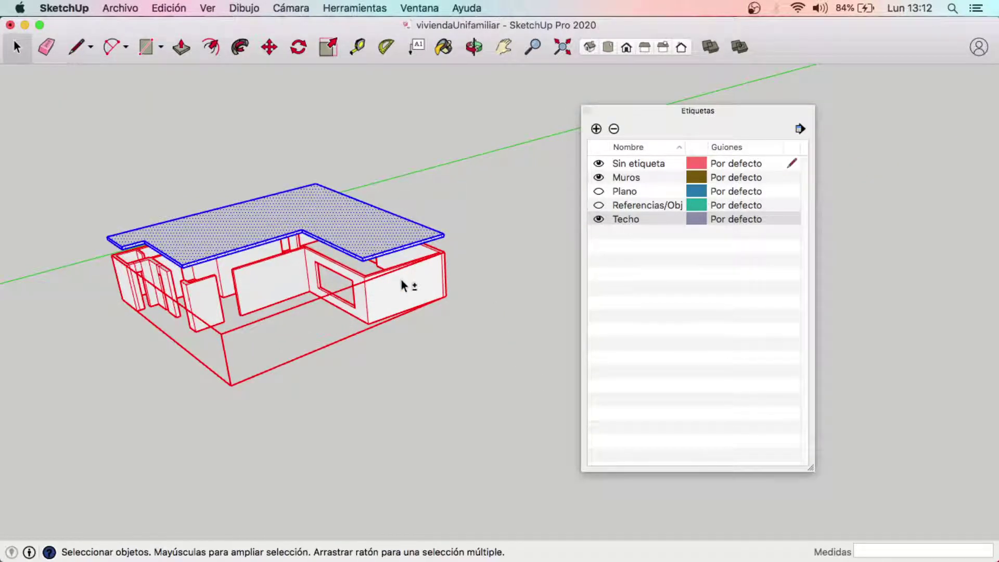
Make the roof slab a group and set its Etiqueta to Techo in Información de la entidad.
click(311, 203)
right_click(311, 203)
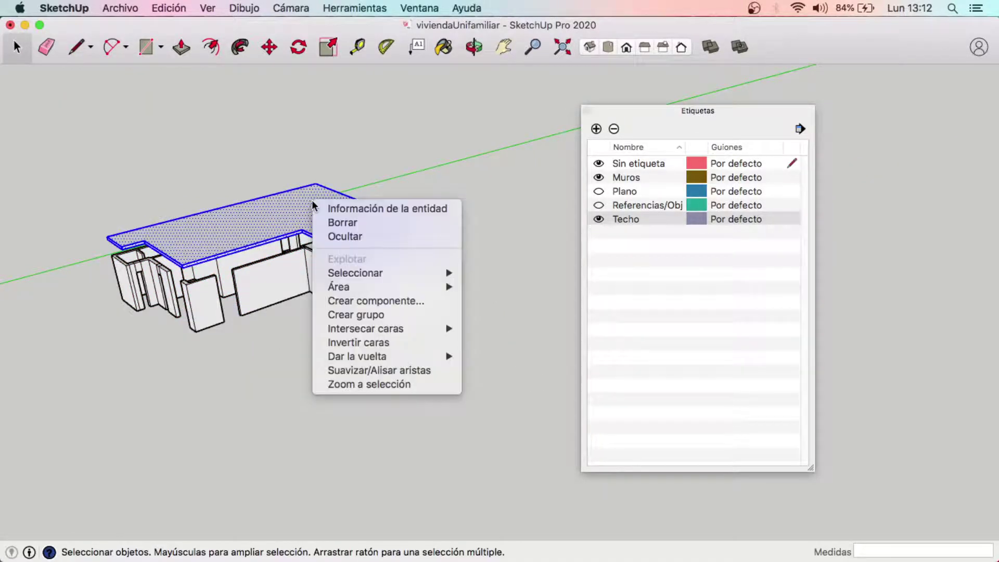
click(407, 319)
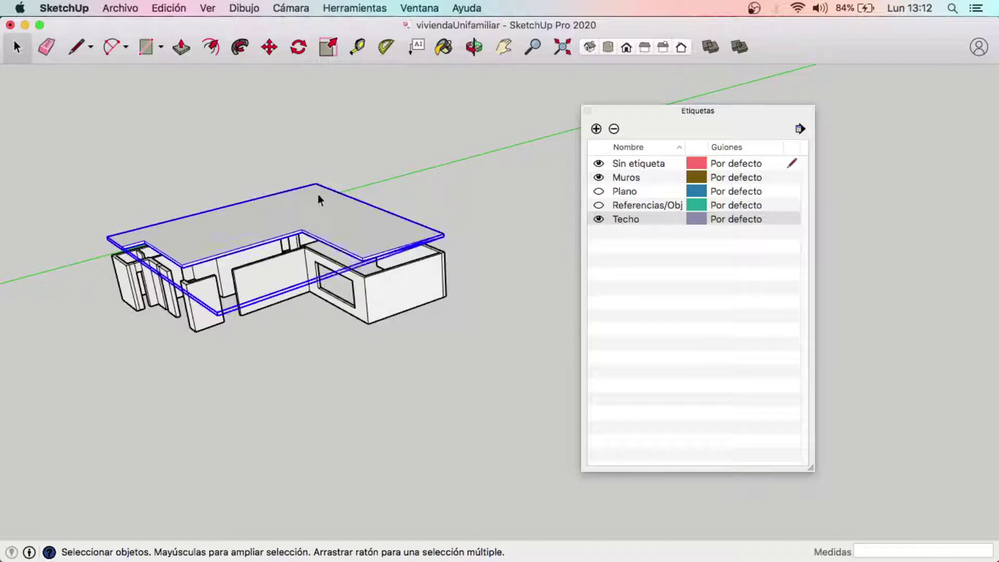
right_click(319, 200)
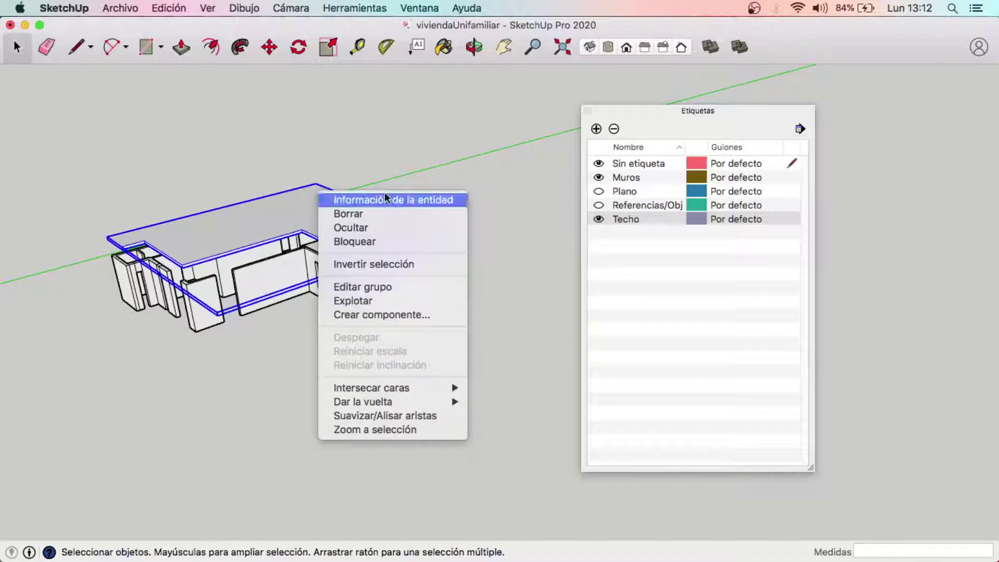
click(398, 201)
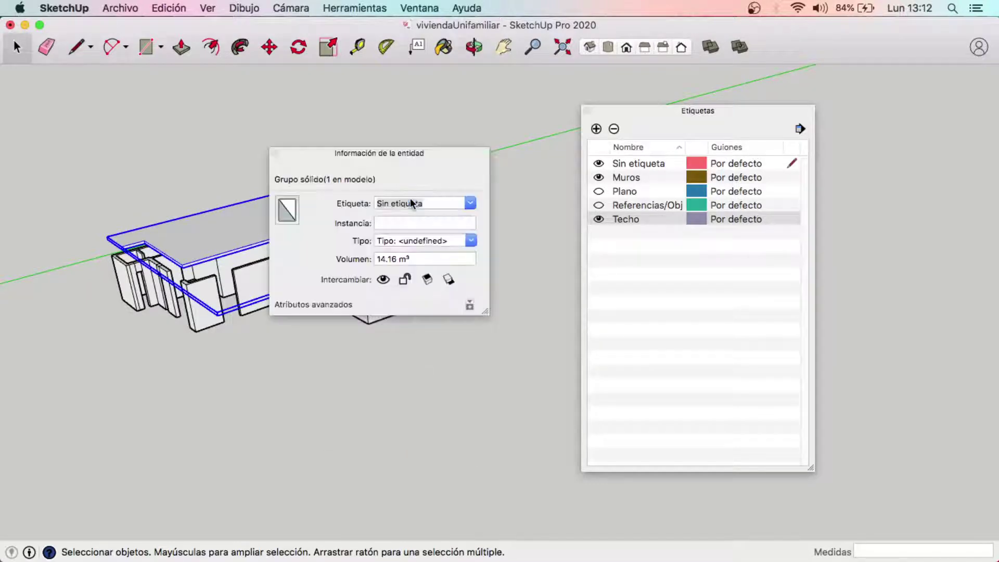
click(474, 204)
click(405, 269)
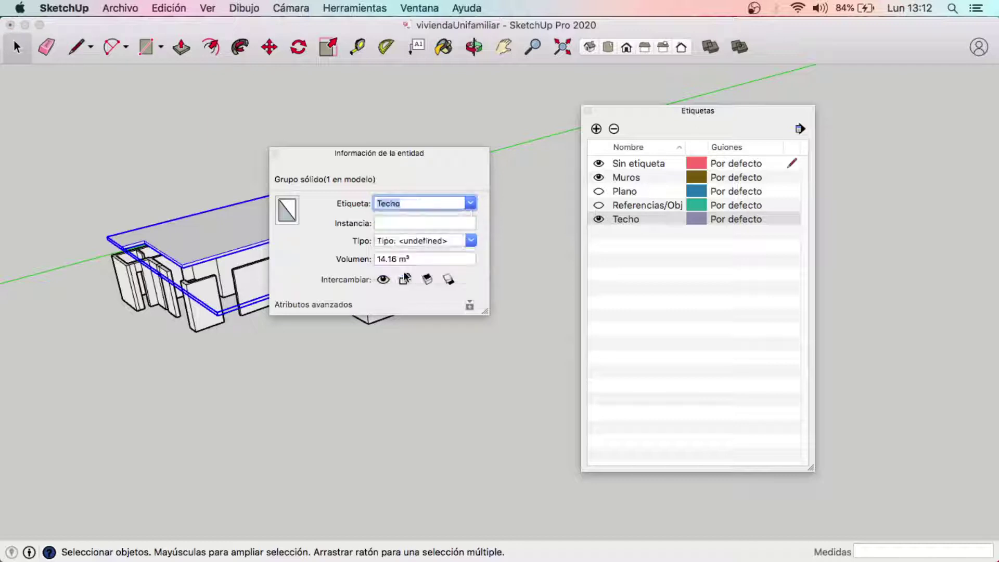
click(538, 247)
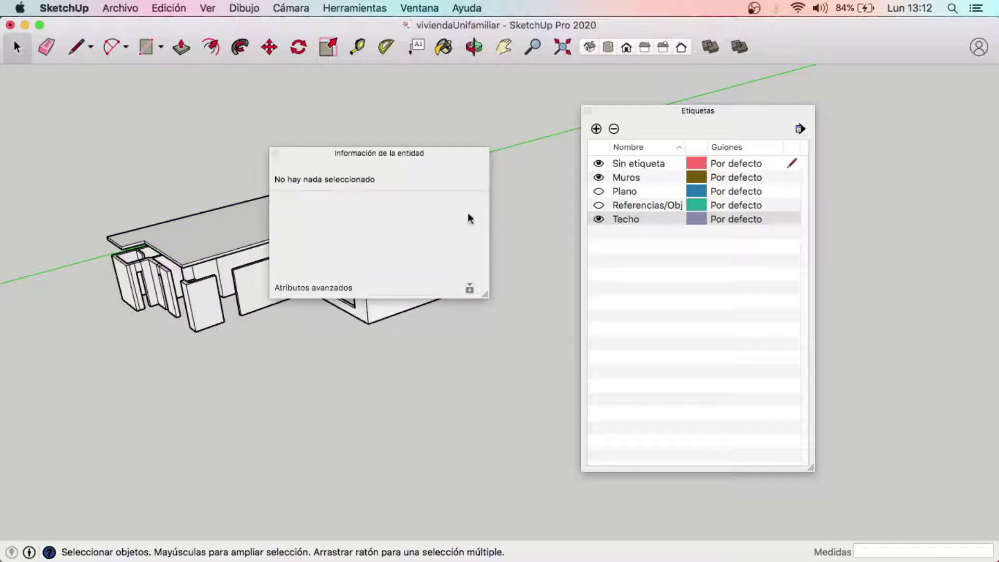
Move the Techo roof slab down so it rests on the wall tops.
click(276, 153)
scroll(463, 245, up, 5)
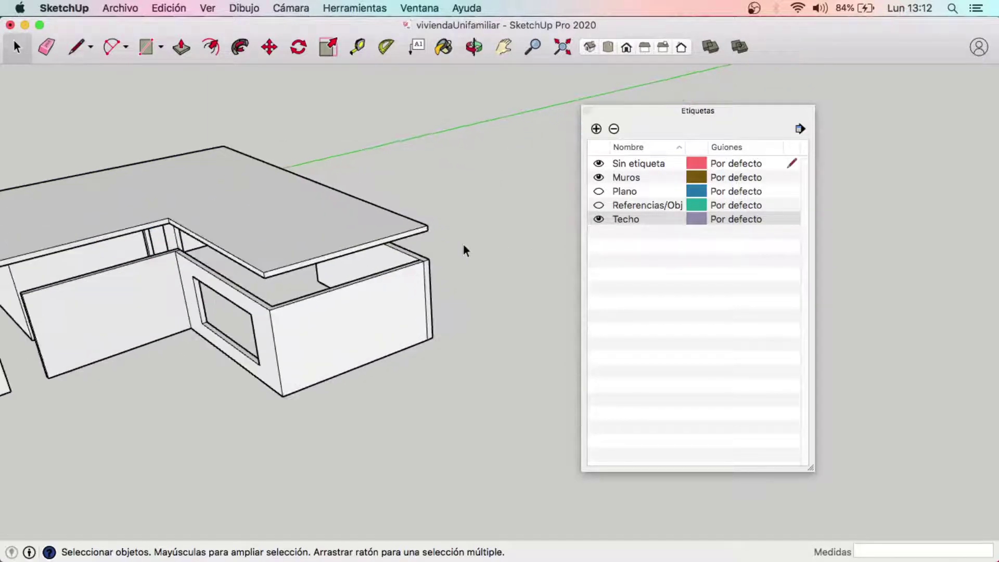
scroll(352, 204, up, 3)
scroll(463, 226, up, 2)
scroll(349, 151, up, 3)
middle_drag(348, 151, 183, 82)
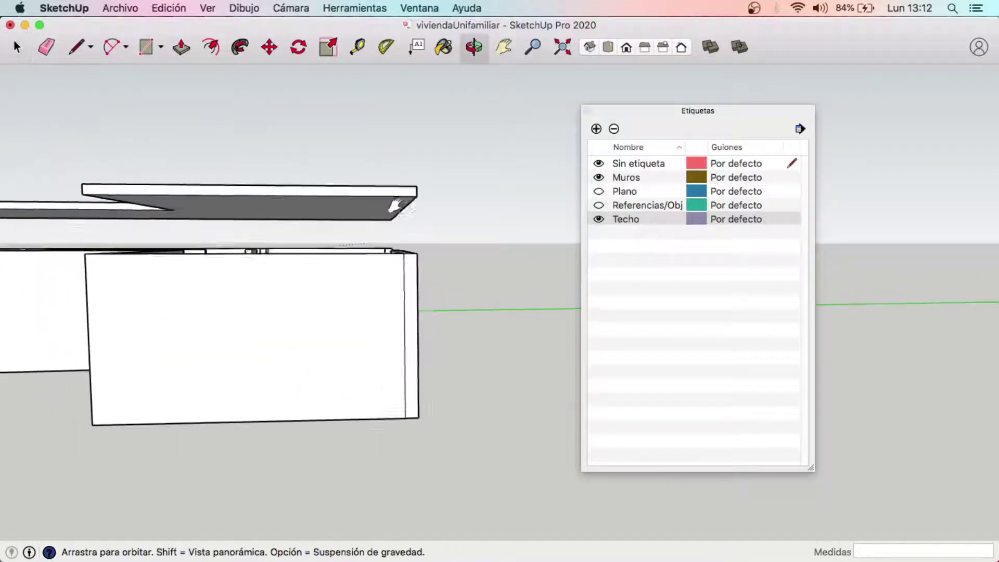
click(269, 46)
mouse_move(285, 58)
middle_down()
mouse_move(416, 248)
mouse_move(444, 228)
mouse_move(439, 220)
middle_up()
click(438, 220)
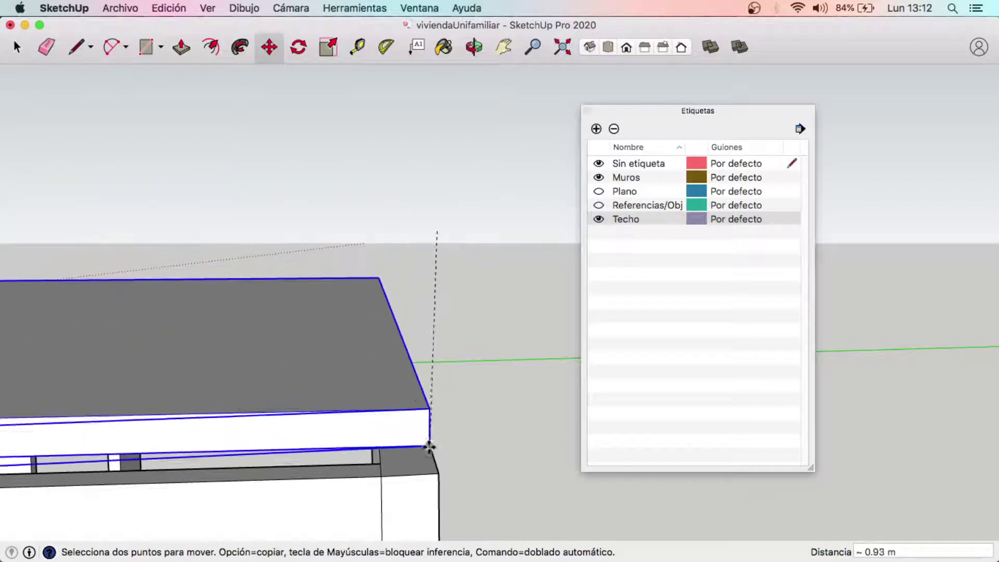
click(436, 472)
scroll(459, 437, down, 3)
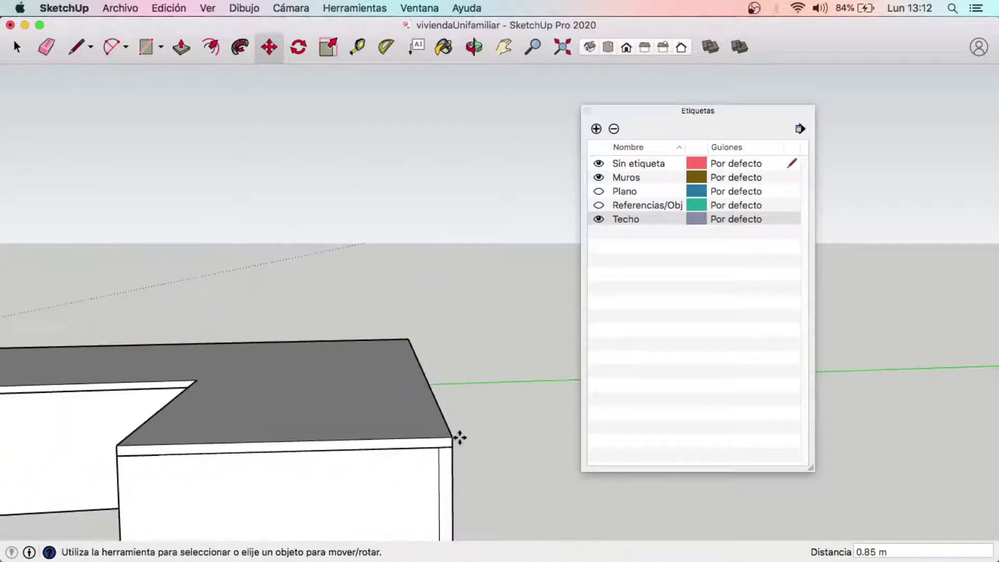
scroll(460, 437, down, 3)
click(17, 48)
Orbit around the house from several angles, then select the roof slab.
scroll(252, 392, down, 2)
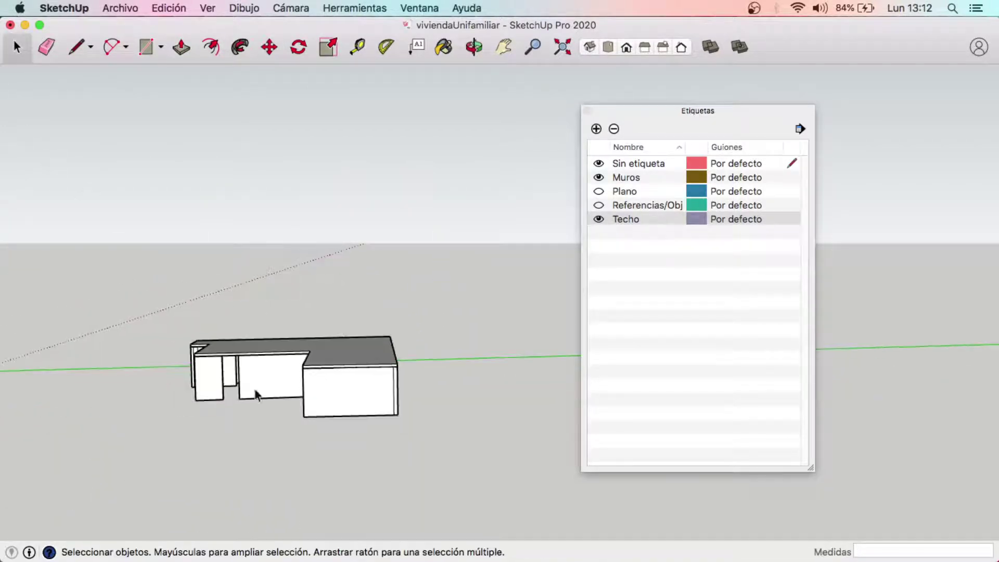
mouse_move(252, 392)
middle_down()
mouse_move(401, 424)
mouse_move(311, 341)
mouse_move(455, 388)
mouse_move(424, 363)
mouse_move(505, 354)
mouse_move(371, 369)
mouse_move(386, 312)
middle_up()
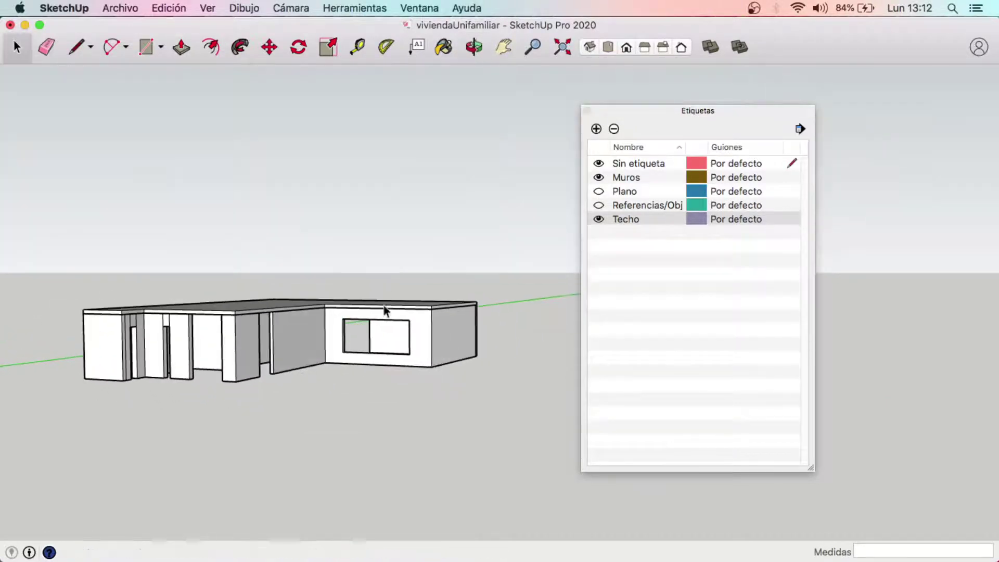
mouse_move(344, 389)
middle_down()
mouse_move(333, 399)
mouse_move(328, 458)
middle_up()
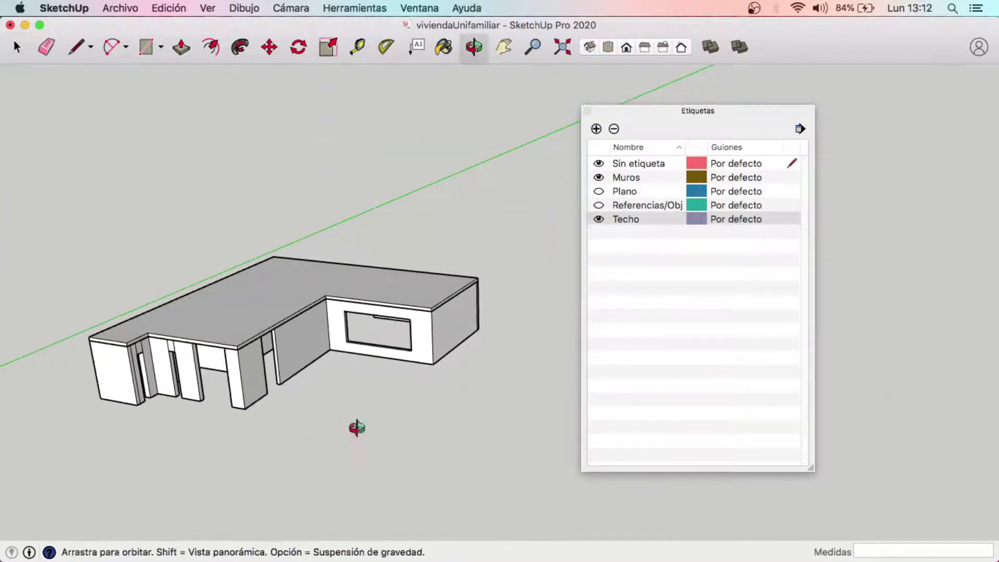
scroll(292, 277, up, 2)
scroll(367, 279, up, 2)
mouse_move(367, 280)
middle_down()
mouse_move(391, 290)
mouse_move(320, 240)
middle_up()
scroll(425, 306, down, 3)
click(334, 262)
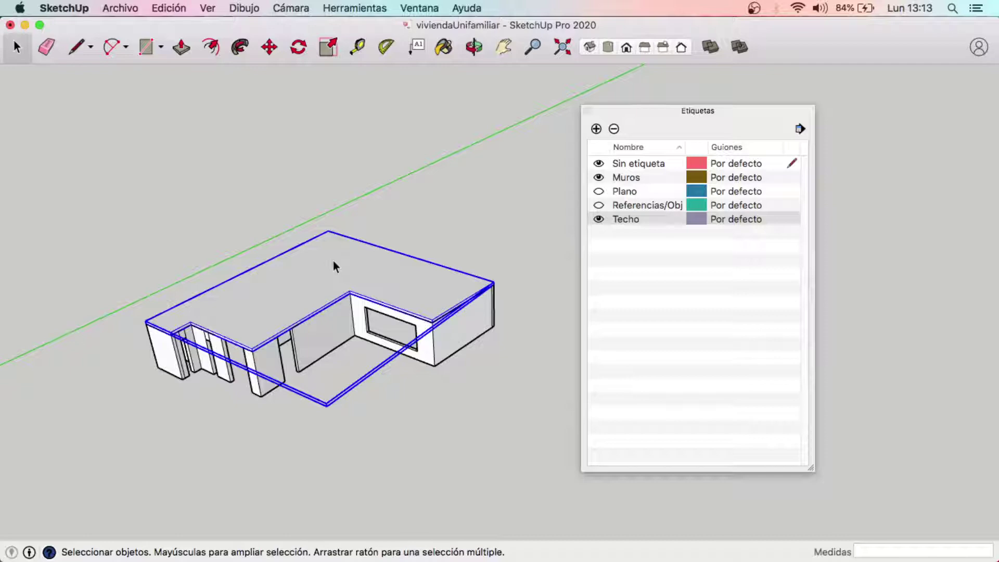
Paste a copy of the roof slab at the walls' bottom corner.
key(super+v)
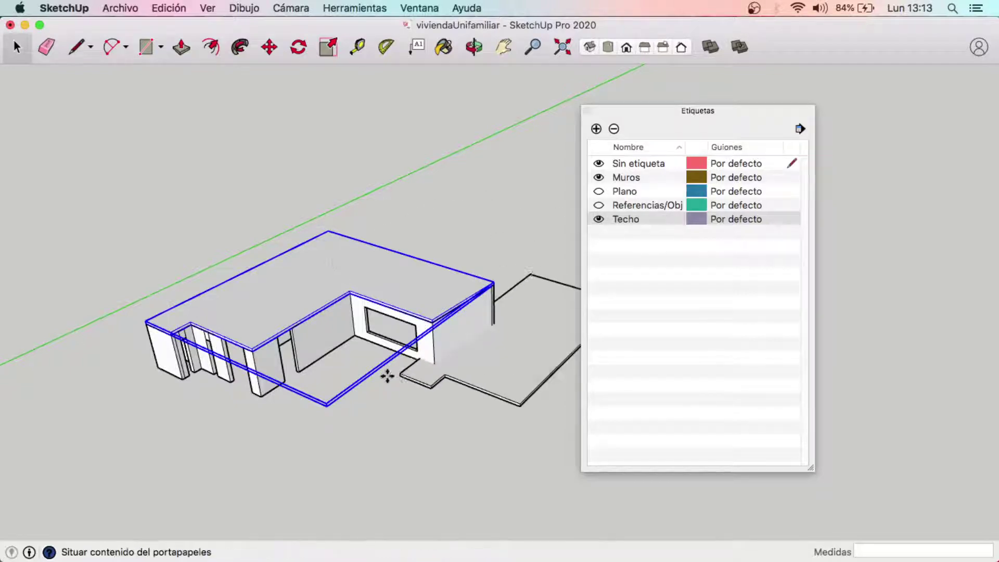
middle_drag(156, 413, 292, 343)
scroll(313, 341, up, 2)
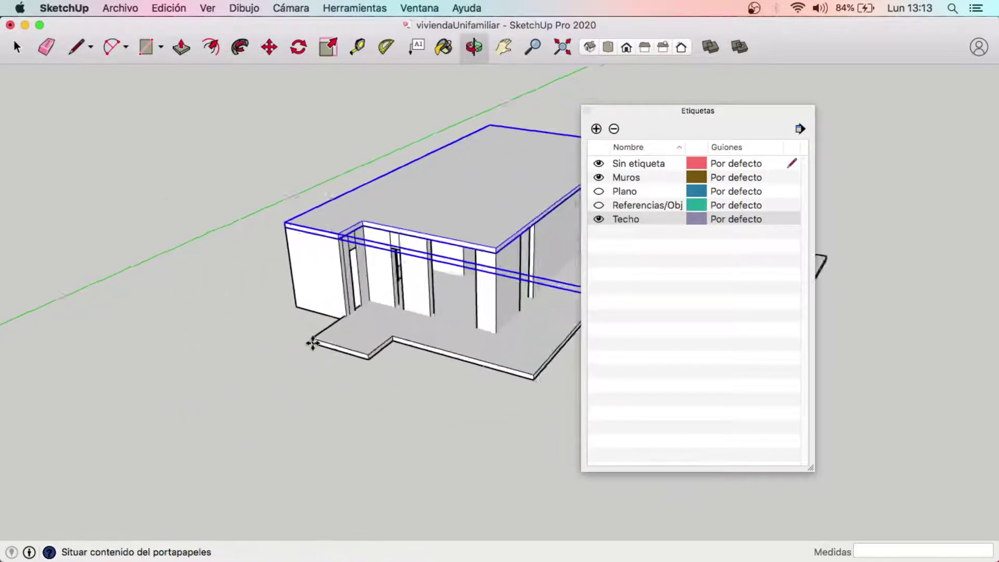
scroll(310, 341, up, 3)
scroll(273, 198, up, 2)
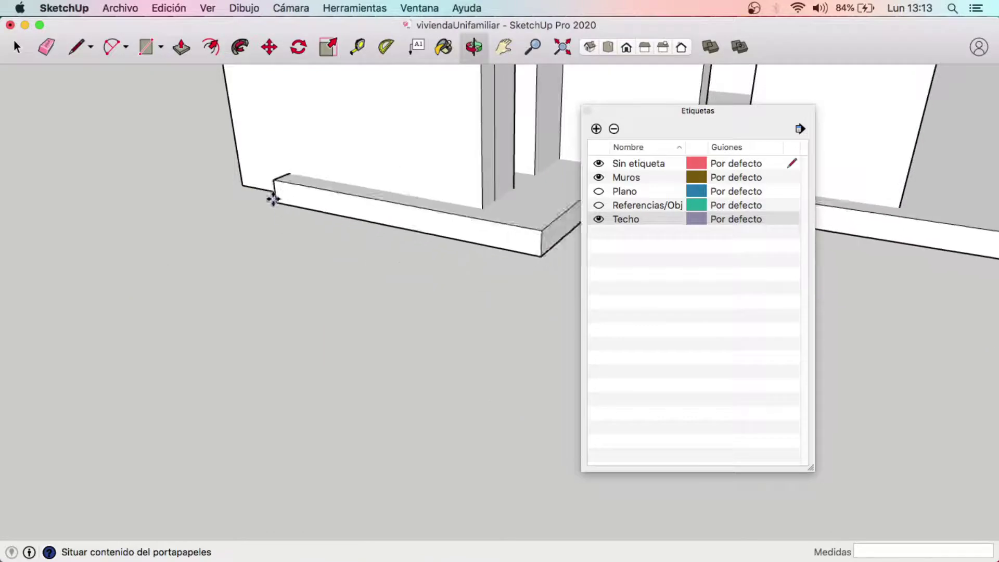
click(242, 179)
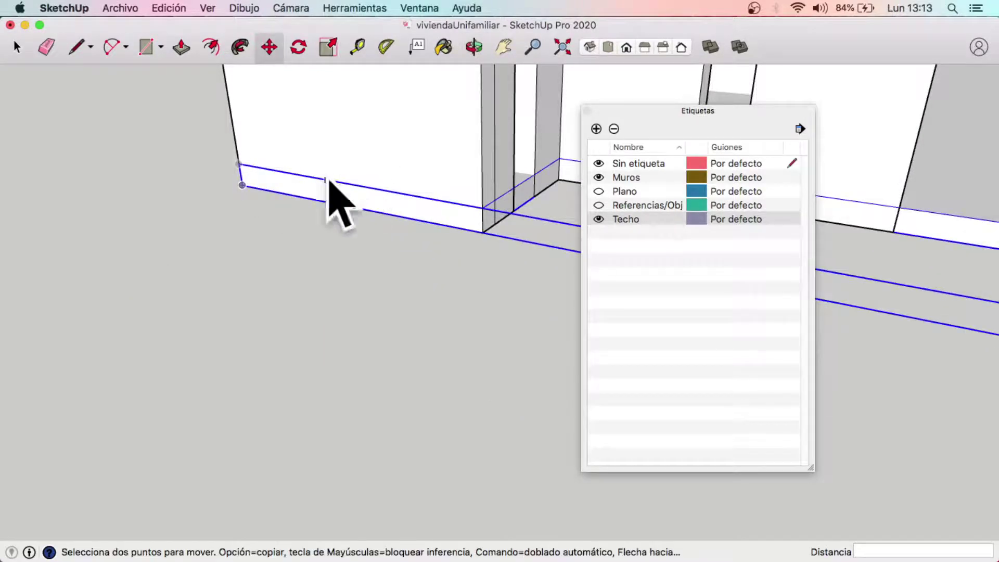
mouse_move(499, 192)
middle_down()
mouse_move(424, 200)
mouse_move(604, 245)
mouse_move(448, 183)
middle_up()
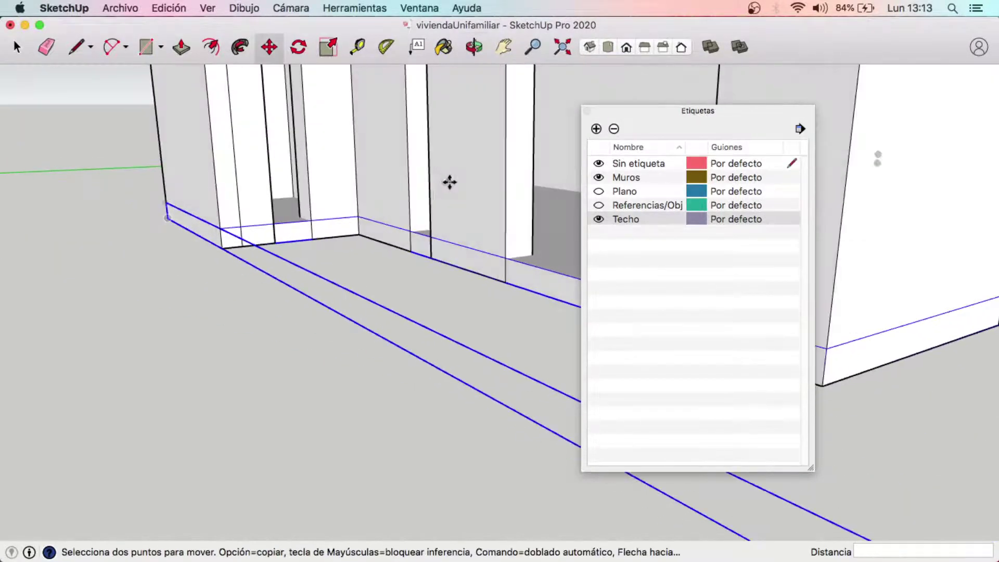
mouse_move(399, 260)
middle_down()
mouse_move(538, 285)
mouse_move(446, 238)
middle_up()
Lower the pasted slab 0.15 m below the walls as the floor slab.
key(m)
scroll(443, 224, up, 3)
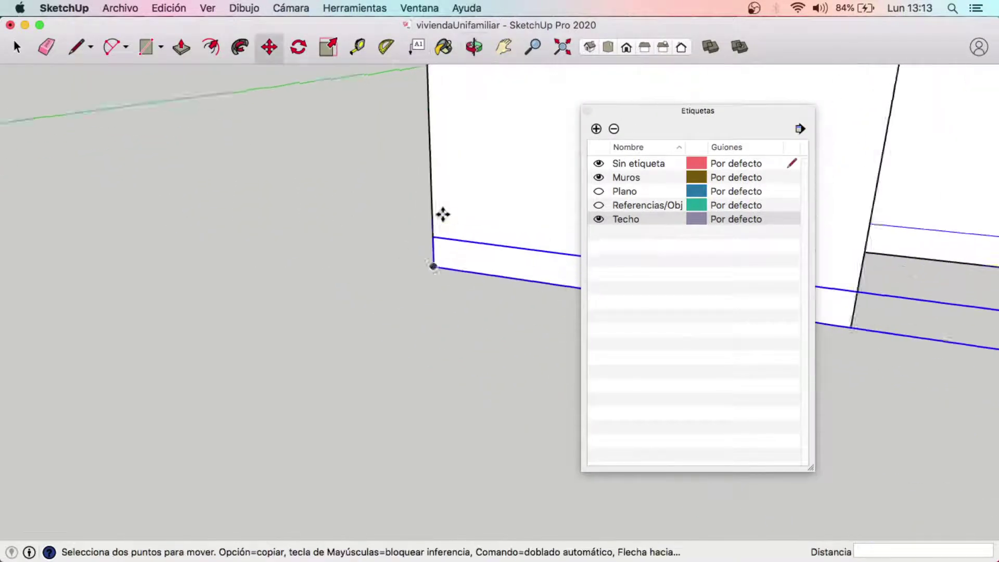
scroll(442, 229, up, 3)
click(425, 251)
text(0.15 m)
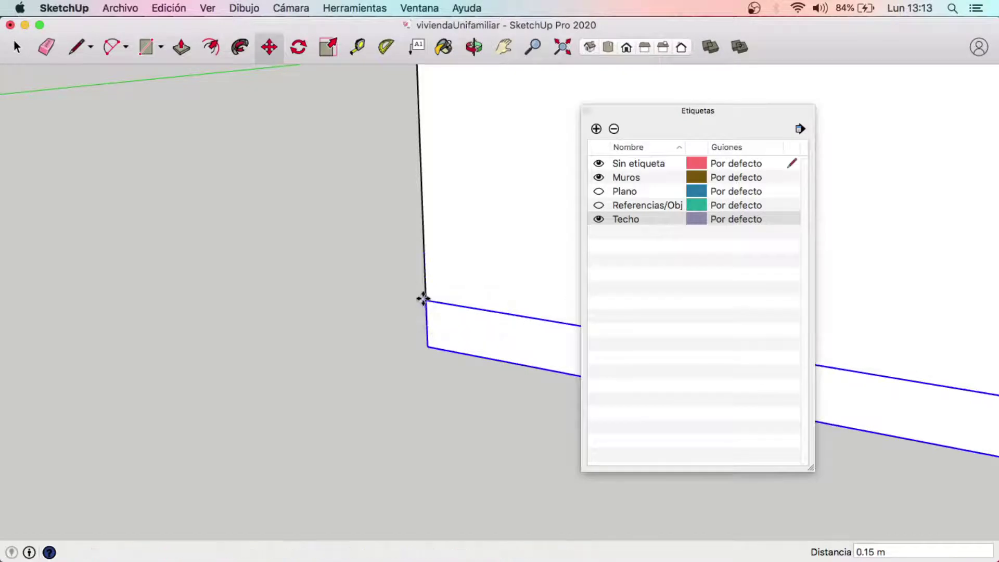
click(17, 51)
scroll(187, 196, down, 5)
scroll(187, 196, down, 3)
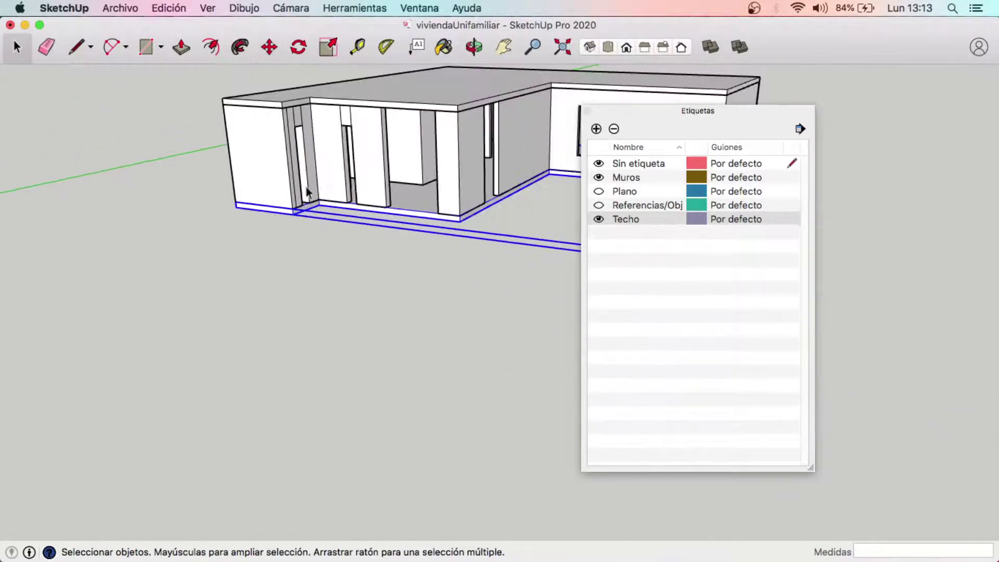
scroll(260, 235, up, 2)
scroll(313, 286, up, 3)
mouse_move(312, 302)
middle_down()
mouse_move(325, 311)
mouse_move(342, 296)
mouse_move(312, 250)
mouse_move(371, 295)
mouse_move(206, 282)
middle_up()
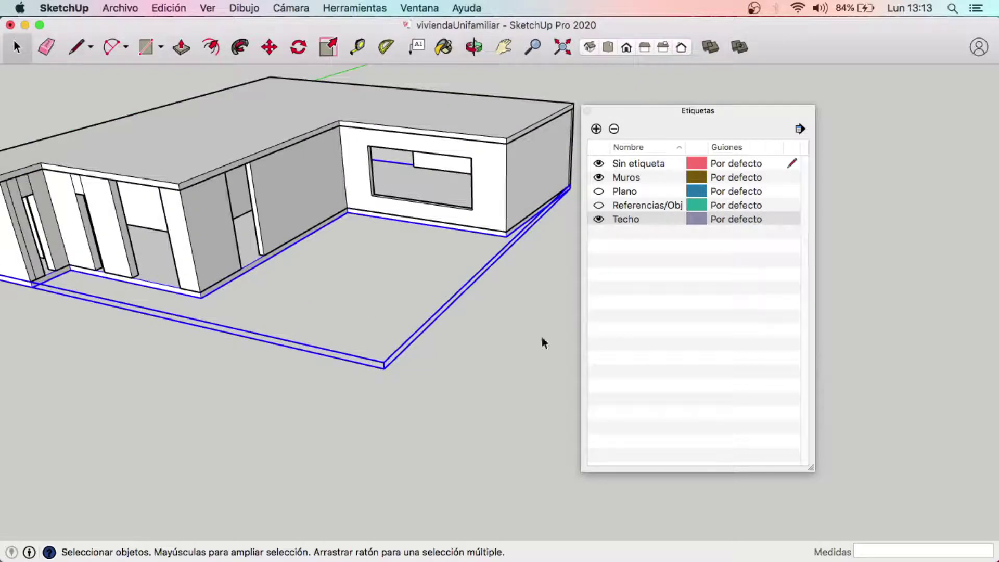
Add a new tag named Piso in the Etiquetas panel.
click(596, 129)
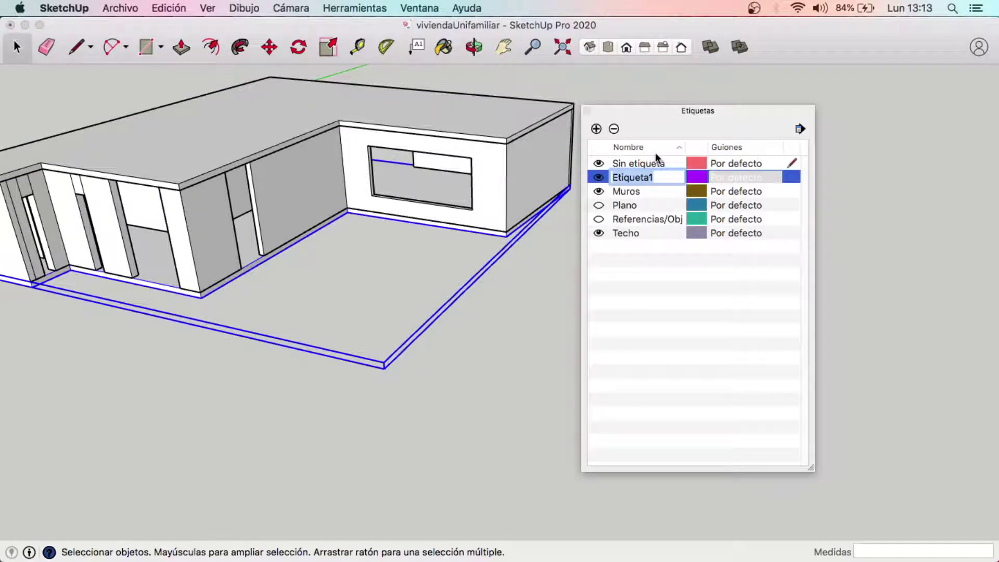
text(Piso)
key(Return)
Set the floor slab's Etiqueta to Piso in Información de la entidad.
right_click(166, 258)
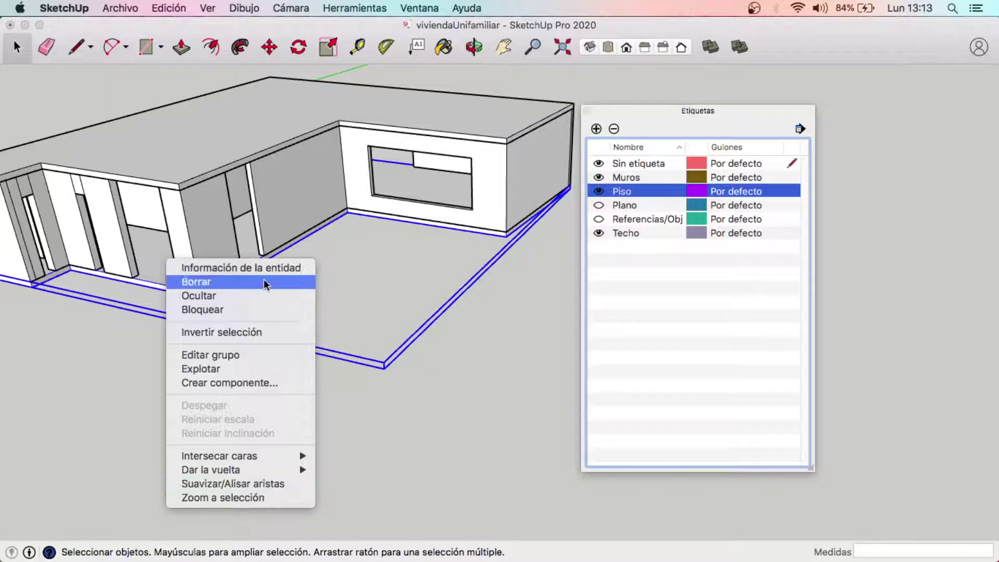
click(264, 269)
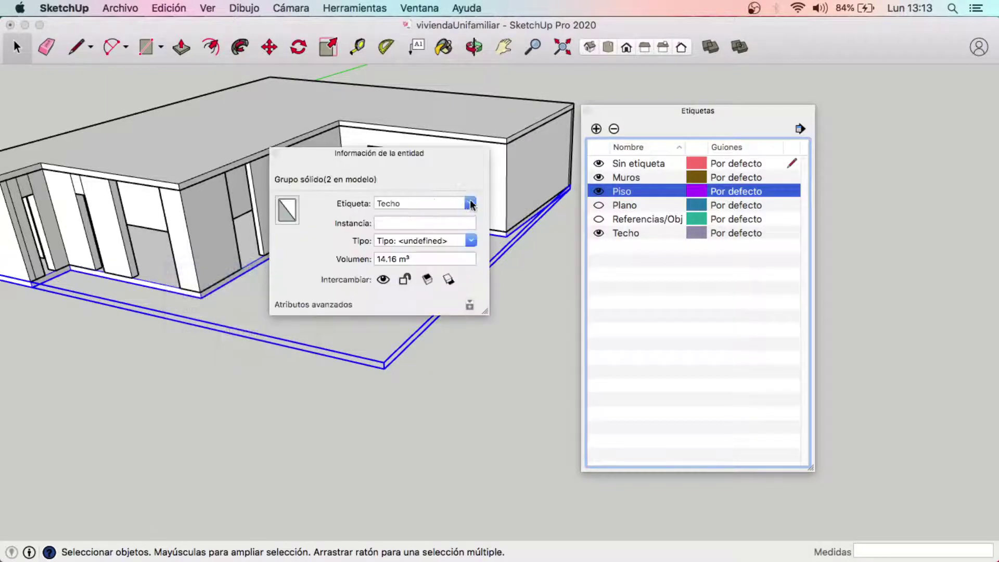
click(471, 204)
click(390, 233)
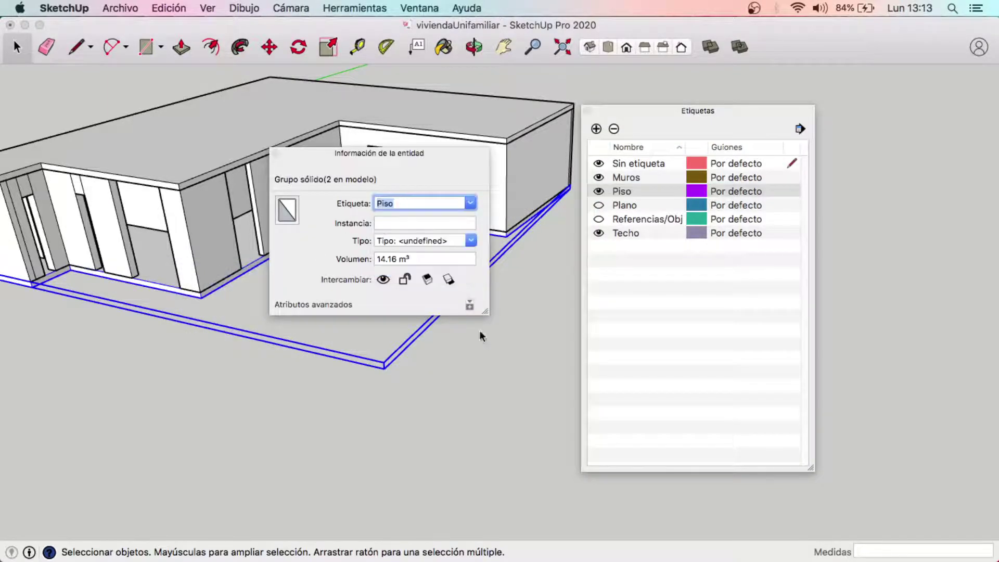
click(527, 347)
click(273, 153)
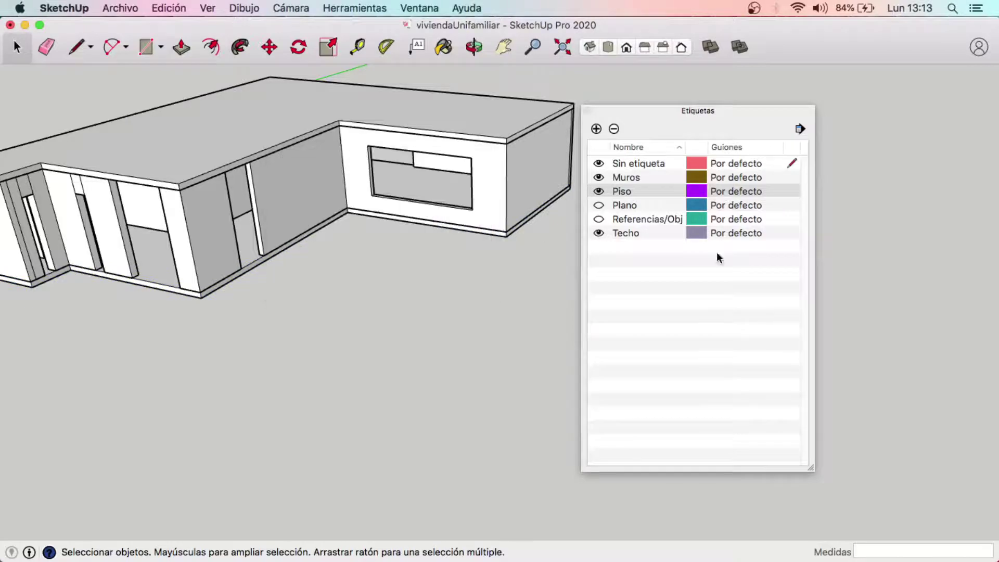
Make the Plano and Referencias/Obj tags visible to show the site plan and cars.
click(599, 205)
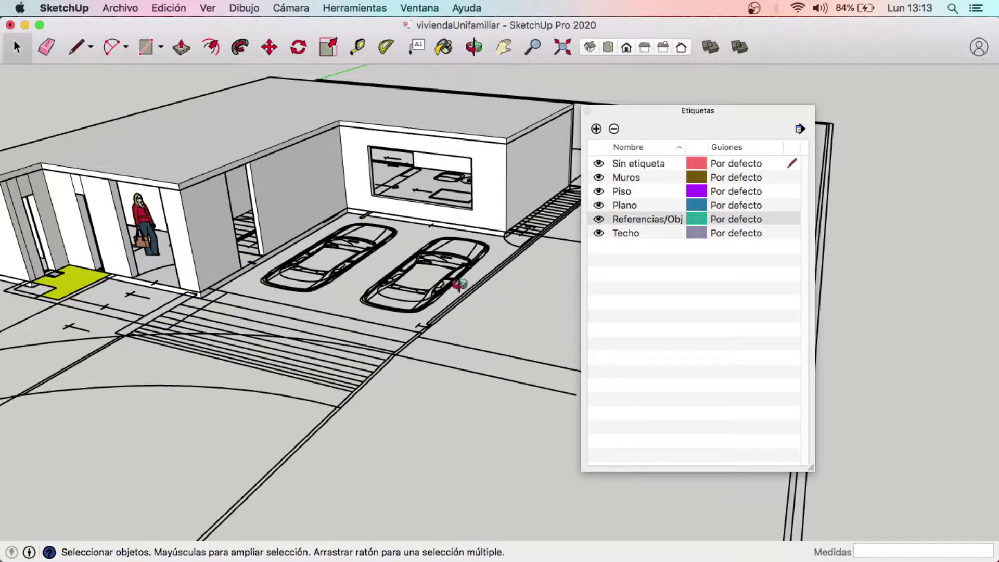
scroll(357, 315, up, 3)
mouse_move(357, 315)
middle_down()
mouse_move(304, 320)
mouse_move(196, 223)
mouse_move(208, 152)
mouse_move(214, 317)
mouse_move(227, 325)
middle_up()
scroll(248, 317, up, 3)
scroll(466, 259, down, 3)
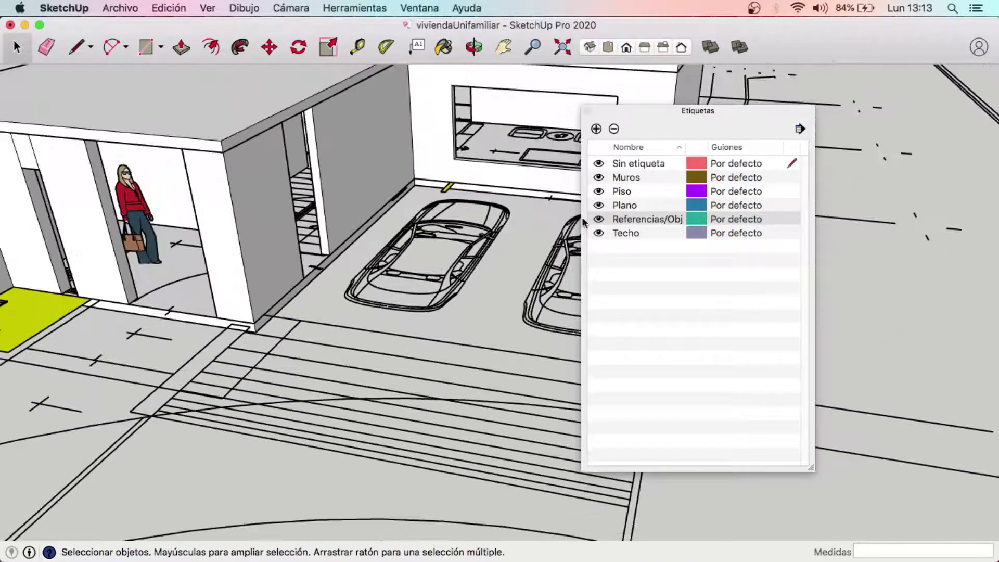
Toggle the Piso, Techo and Muros tags off and back on to check them.
click(598, 191)
click(600, 192)
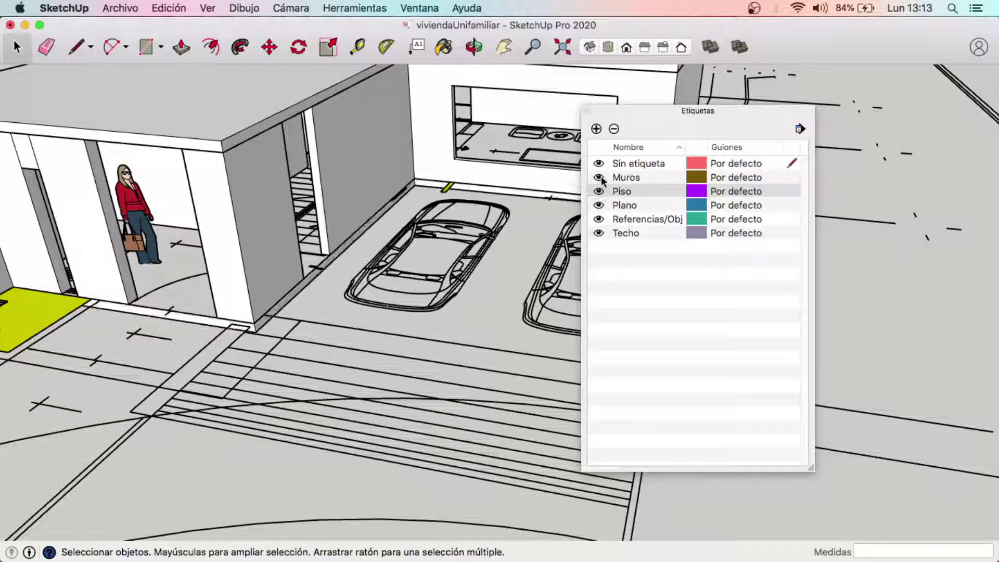
click(599, 234)
click(599, 233)
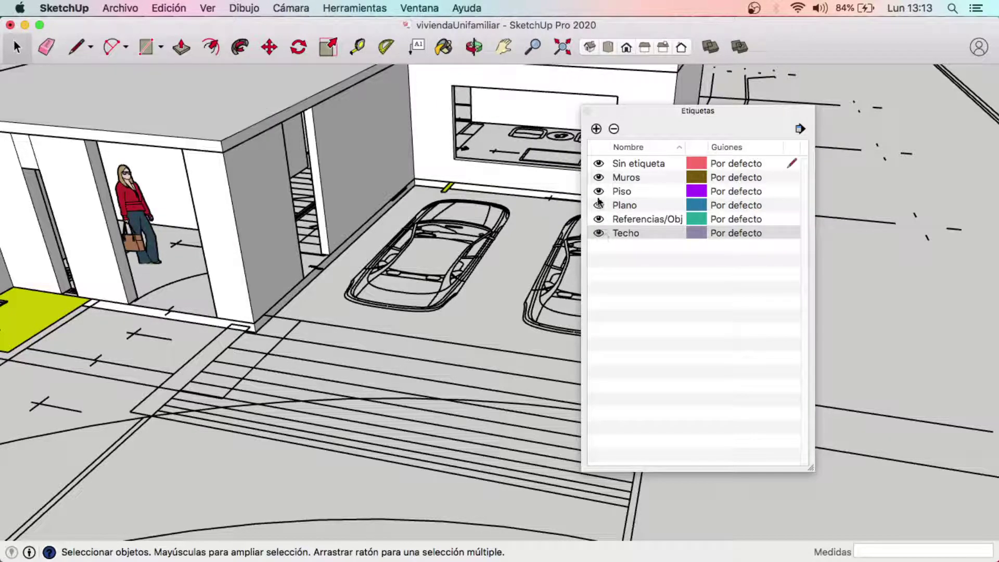
click(599, 177)
click(599, 178)
Move the Etiquetas panel aside and view the house over the site plan.
scroll(366, 286, down, 3)
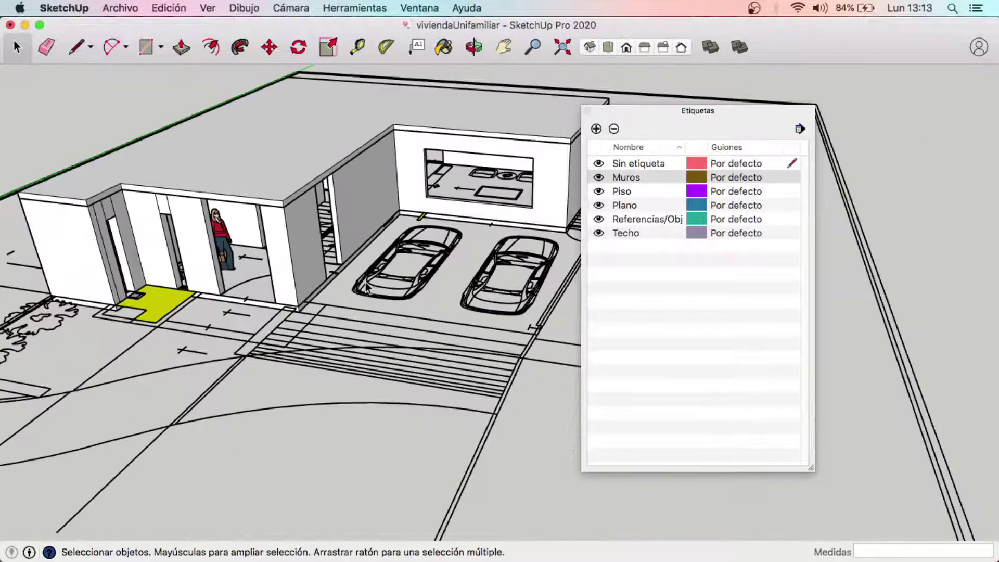
scroll(442, 287, down, 3)
scroll(442, 287, up, 3)
mouse_move(442, 287)
middle_down()
mouse_move(404, 249)
mouse_move(226, 252)
mouse_move(268, 285)
mouse_move(645, 254)
middle_up()
scroll(268, 286, up, 3)
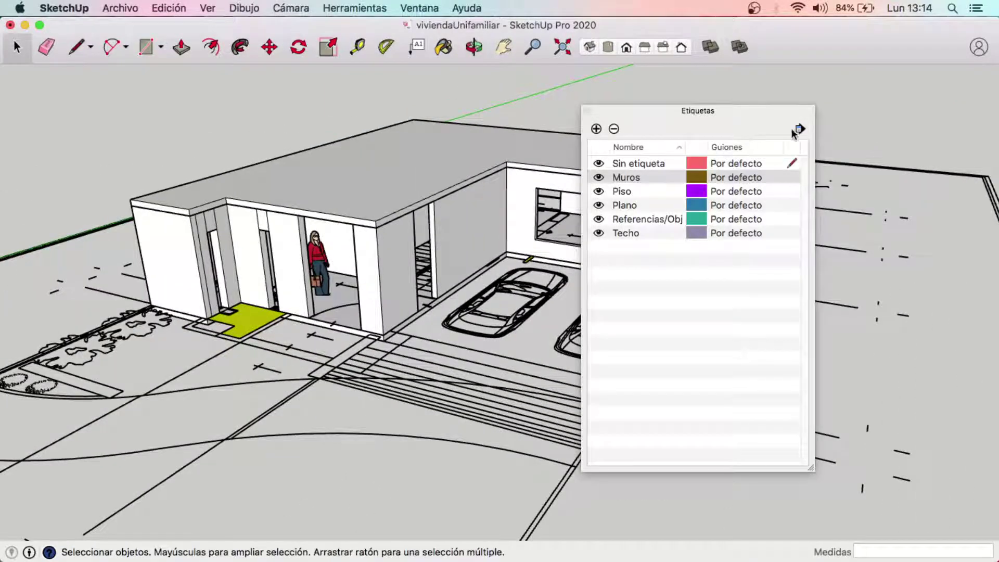
drag(711, 117, 895, 109)
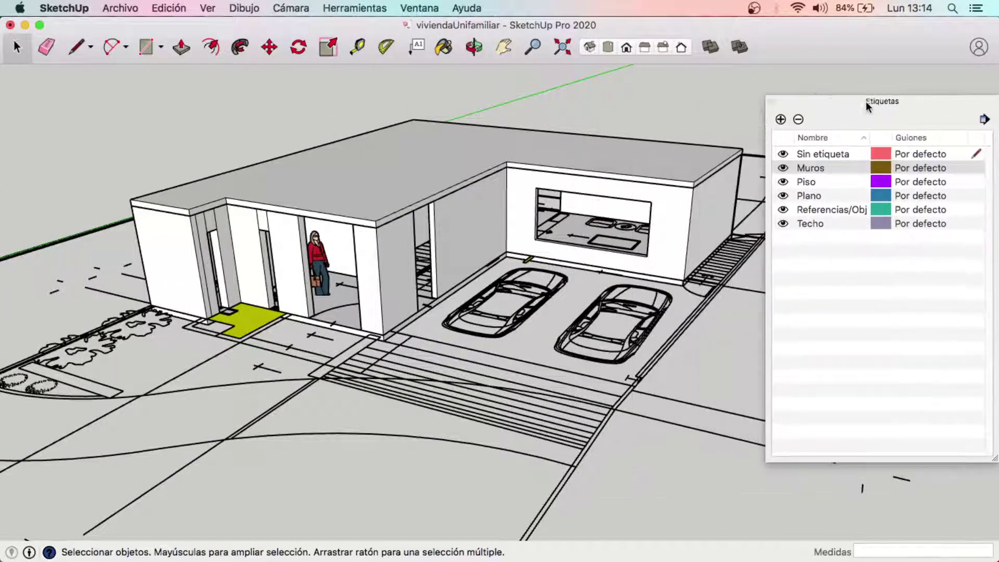
mouse_move(579, 197)
middle_down()
mouse_move(575, 284)
mouse_move(519, 284)
middle_up()
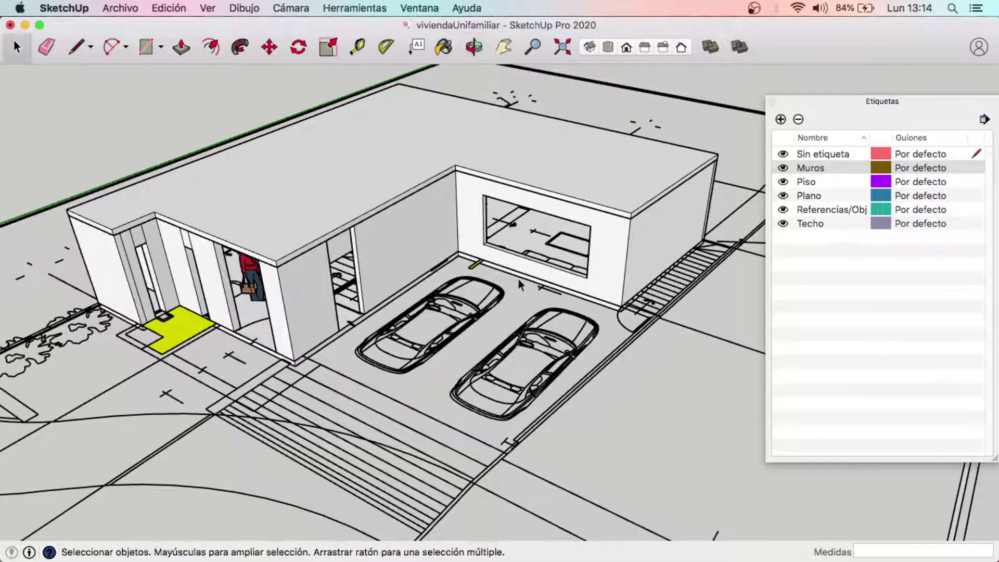